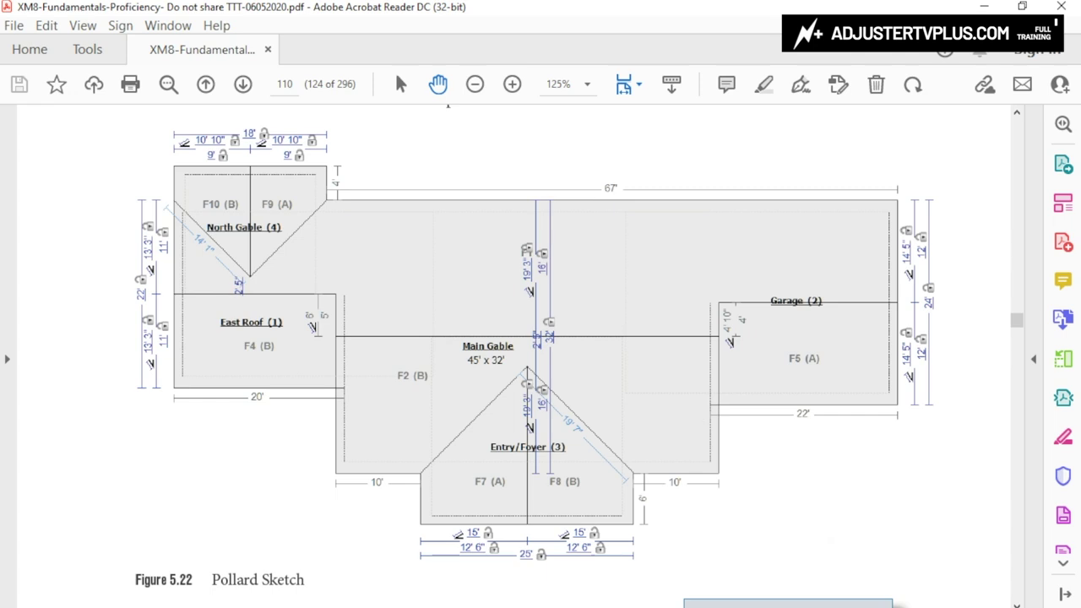
# Switch from the reference PDF to Xactimate Sketch and create a new sketch.
pyautogui.moveTo(667, 602)
pyautogui.click(709, 581)
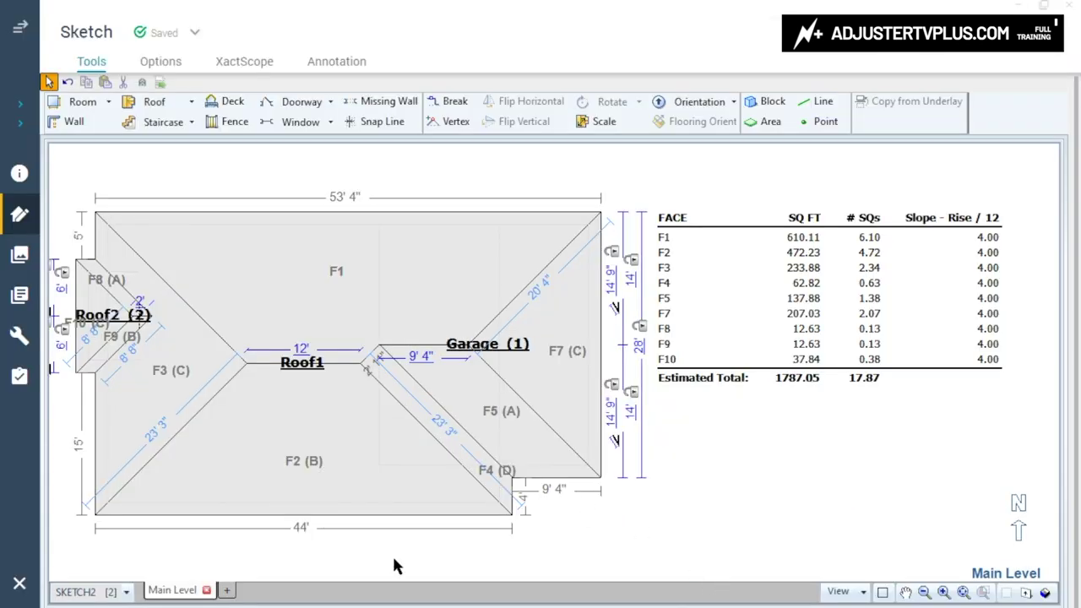
pyautogui.click(127, 593)
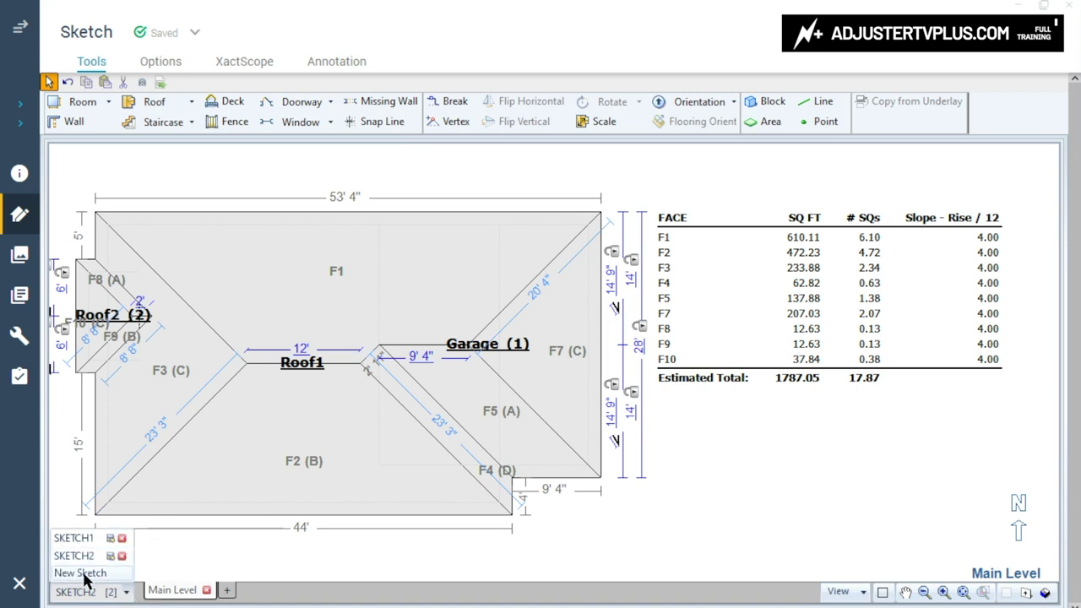
pyautogui.click(84, 574)
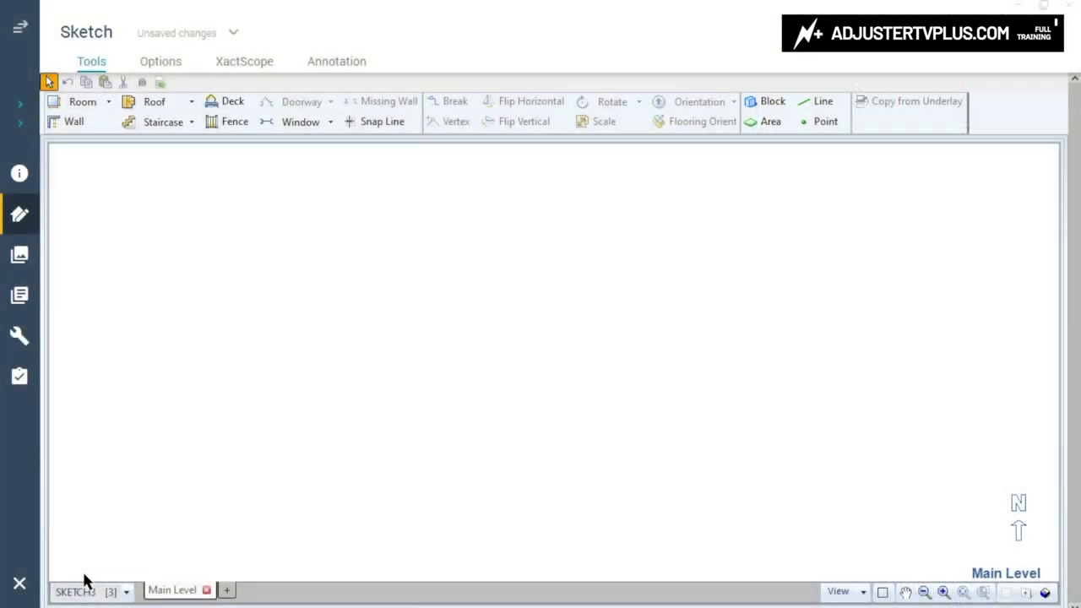
# Place a 12' by 12' gable roof in the middle of the empty sketch.
pyautogui.click(192, 102)
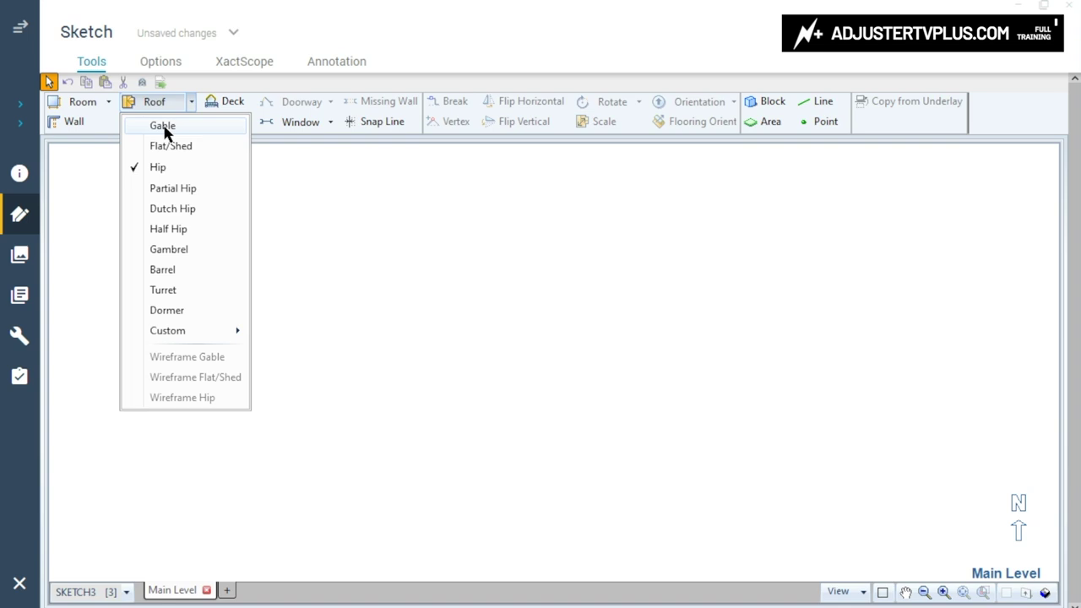
pyautogui.click(163, 126)
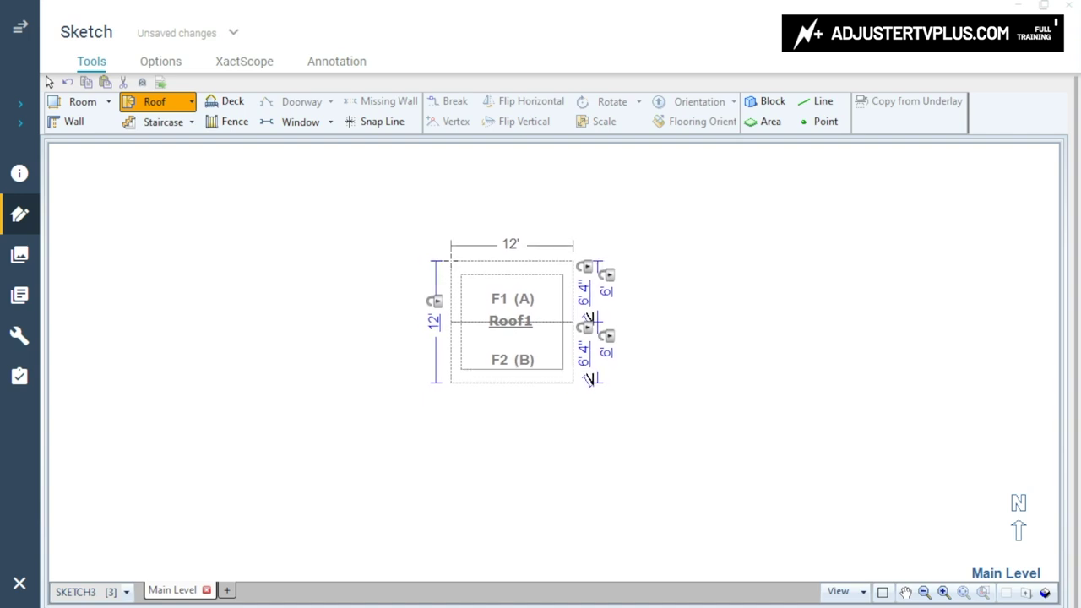
pyautogui.click(449, 266)
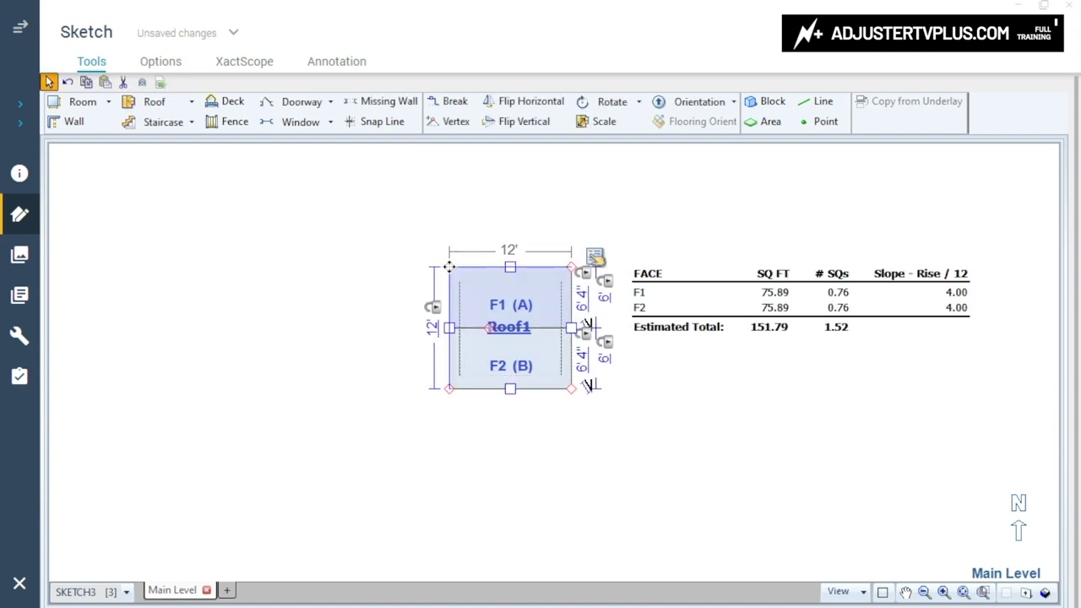
# Set the slope of both gable roof faces, A and B, to 8" rise per 12.
pyautogui.click(595, 256)
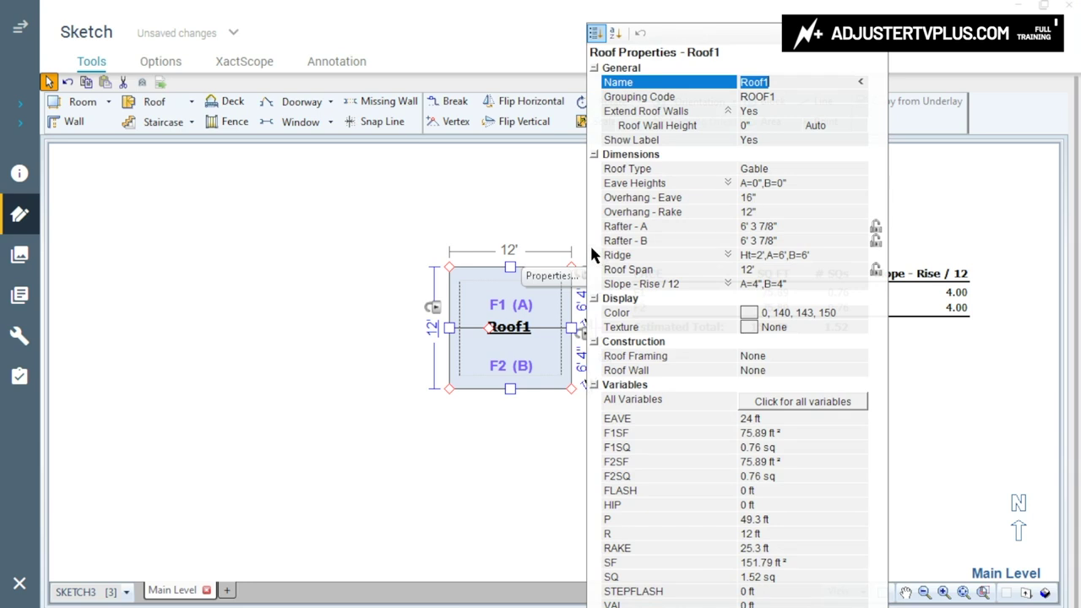
pyautogui.doubleClick(761, 284)
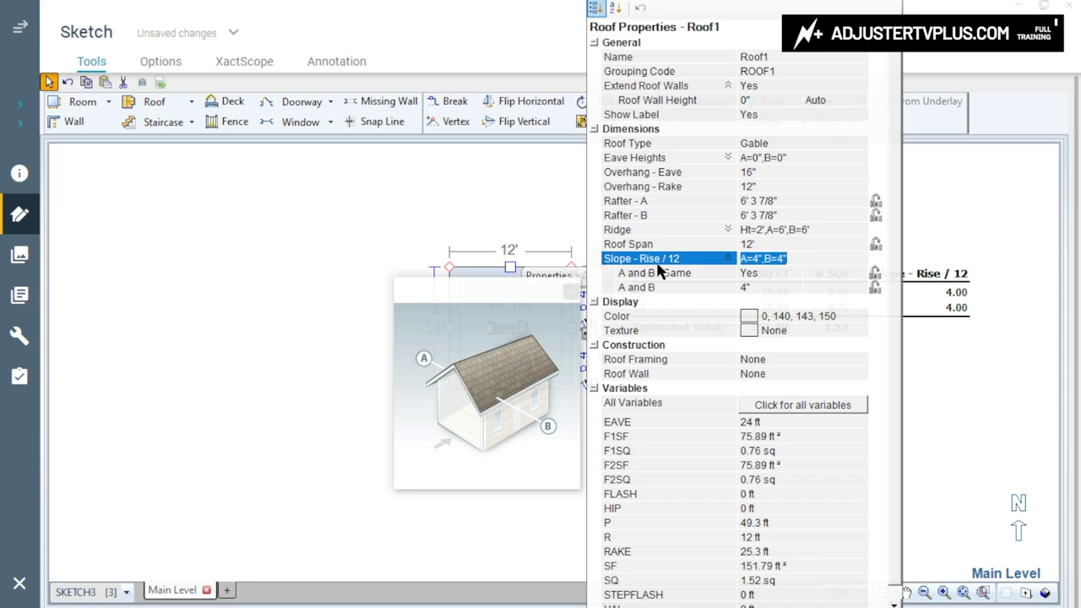
pyautogui.click(751, 287)
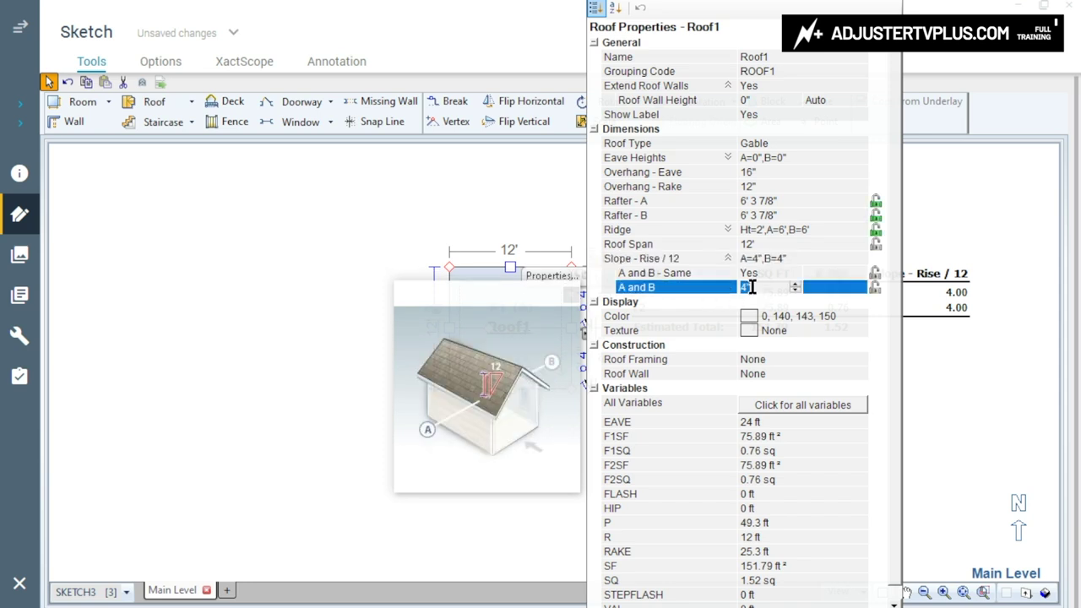
pyautogui.write('8')
pyautogui.click(195, 283)
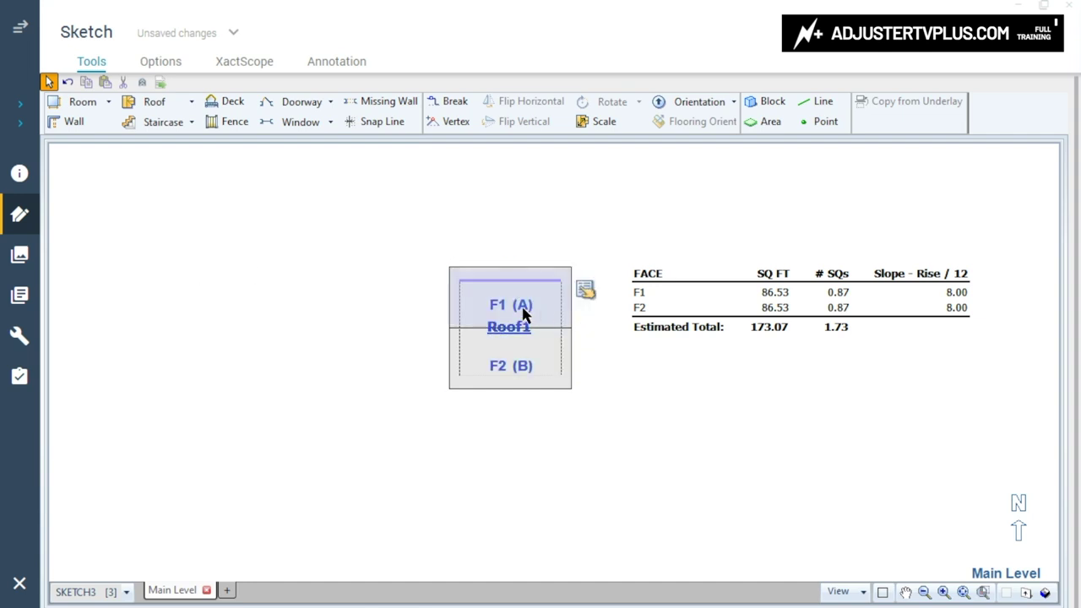
# Stretch the east end of the gable roof until the roof is 45' long.
pyautogui.click(563, 320)
pyautogui.moveTo(571, 327); pyautogui.dragTo(906, 327)
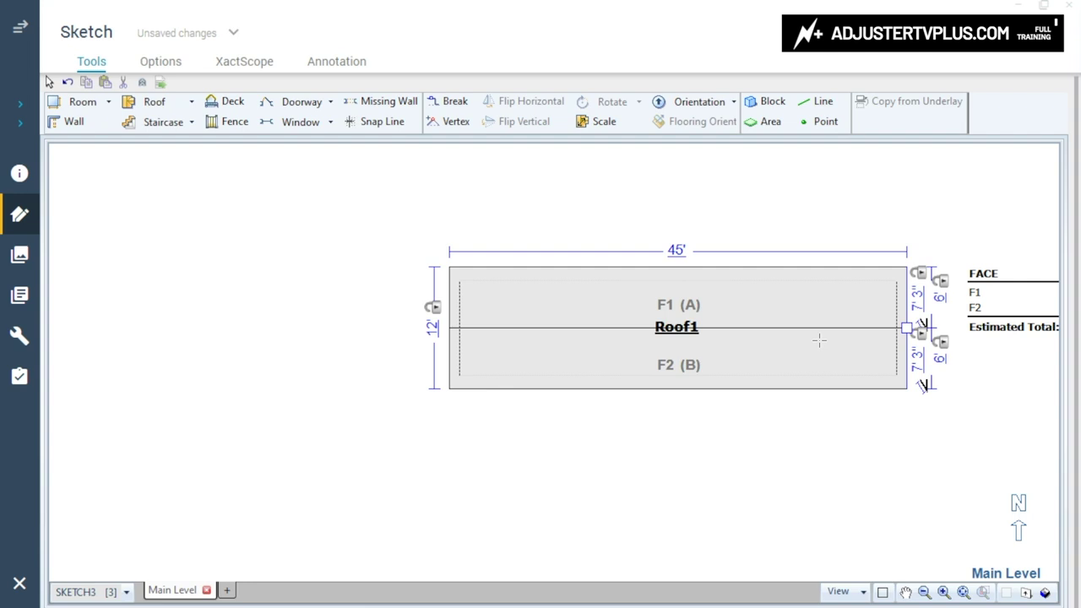
pyautogui.press('Escape')
pyautogui.click(567, 299)
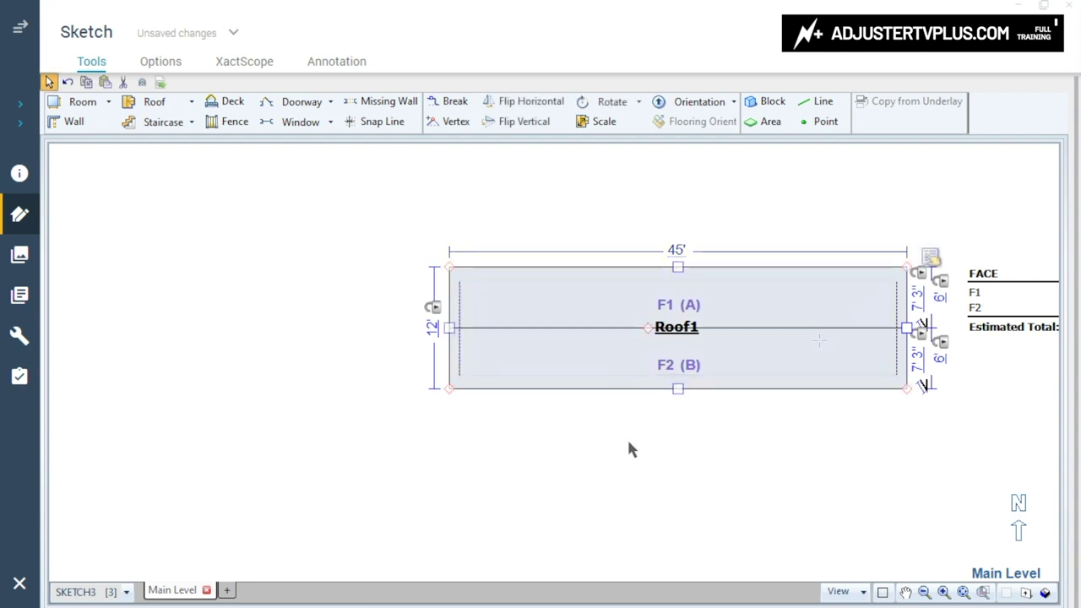
pyautogui.click(544, 287)
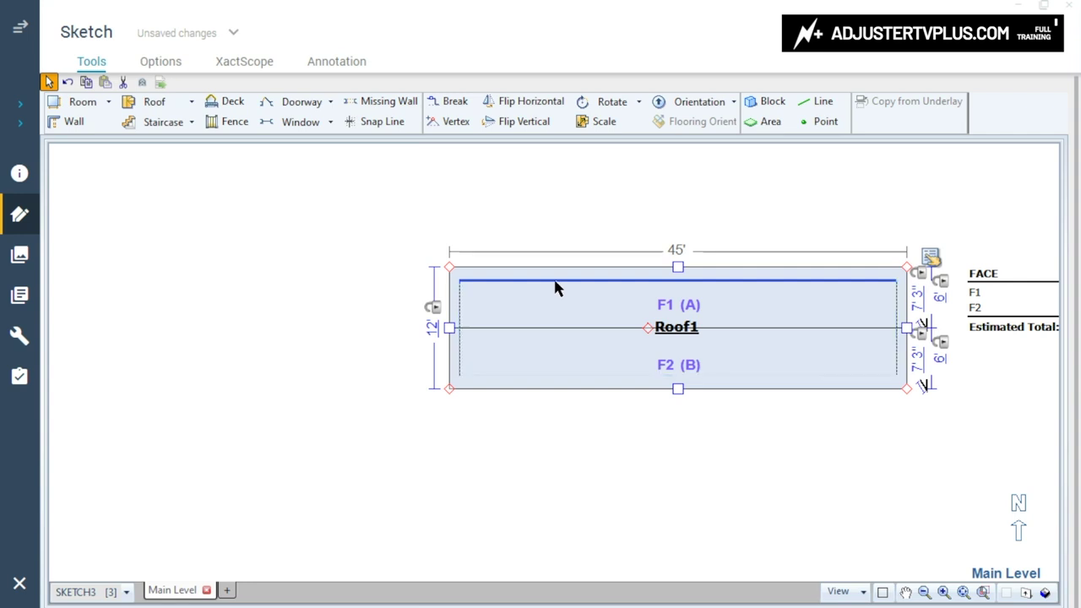
pyautogui.click(555, 284)
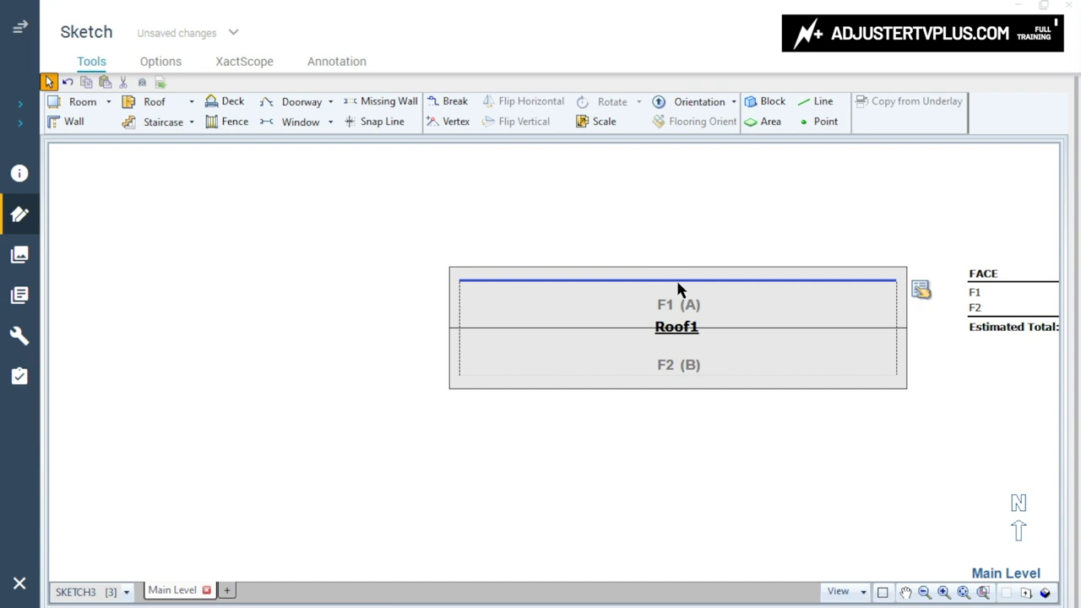
pyautogui.click(679, 380)
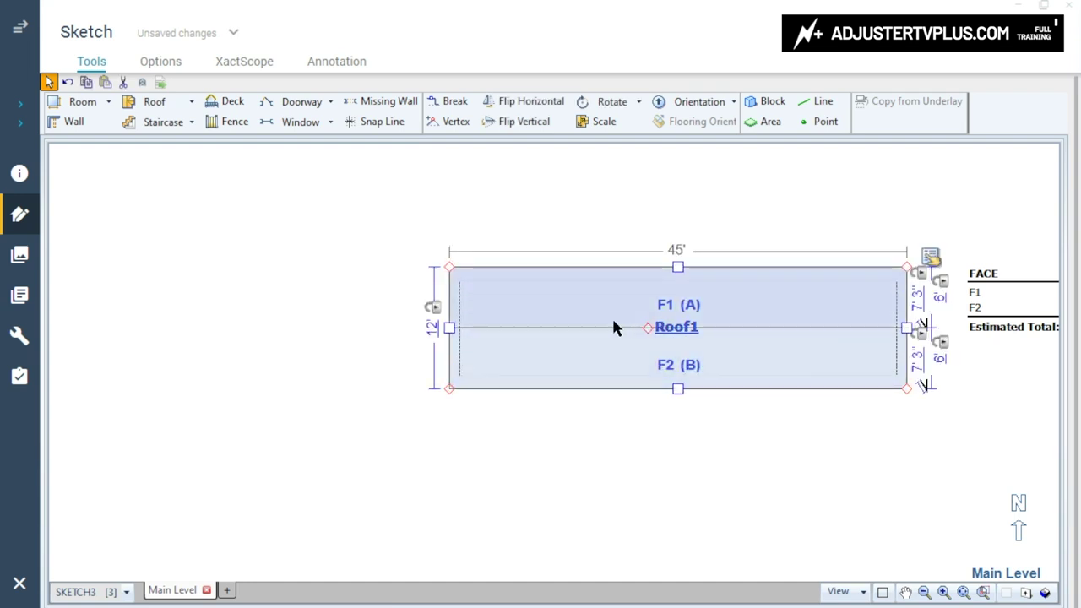
pyautogui.click(599, 380)
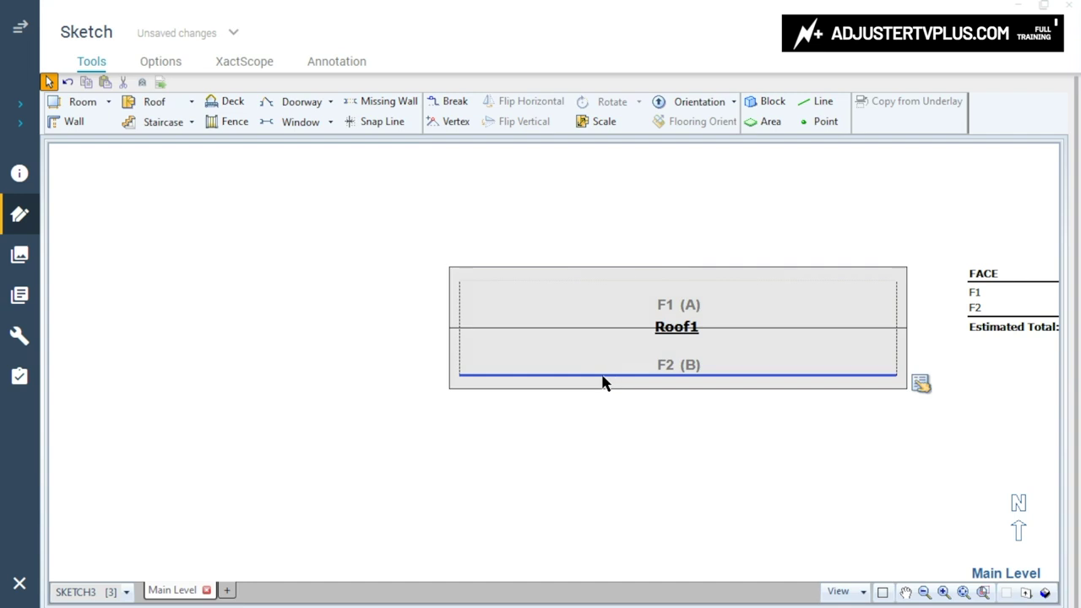
pyautogui.click(675, 380)
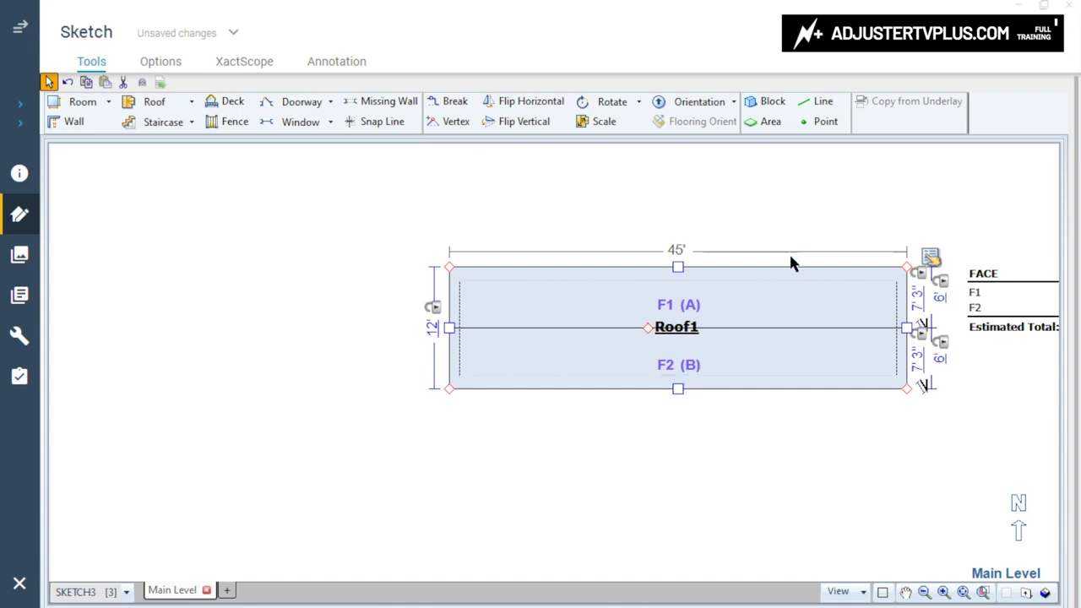
pyautogui.click(603, 235)
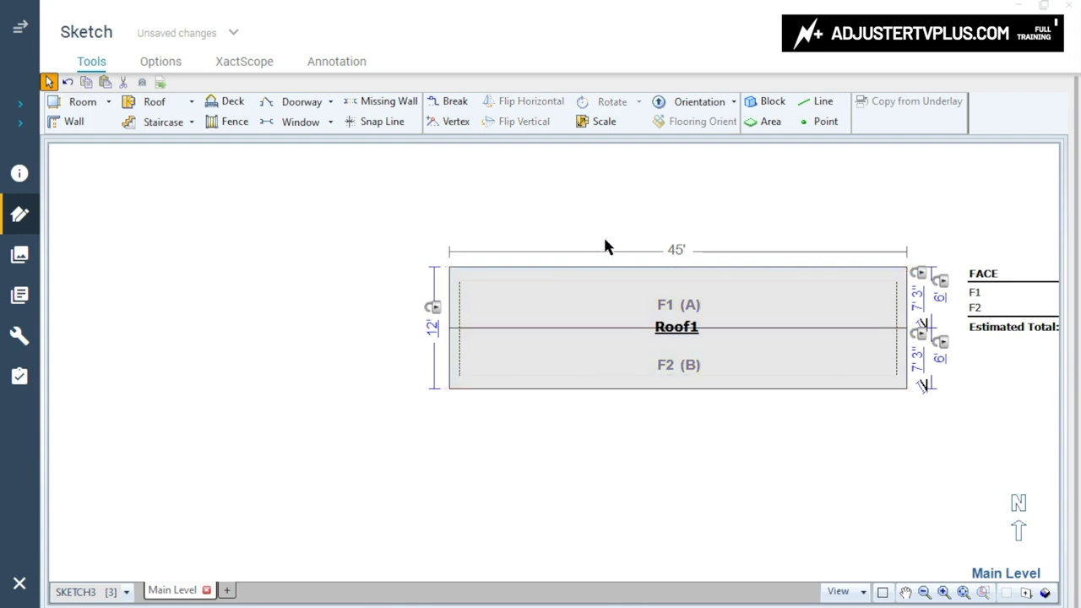
# Widen the main gable roof southward to a 32' span.
pyautogui.click(620, 302)
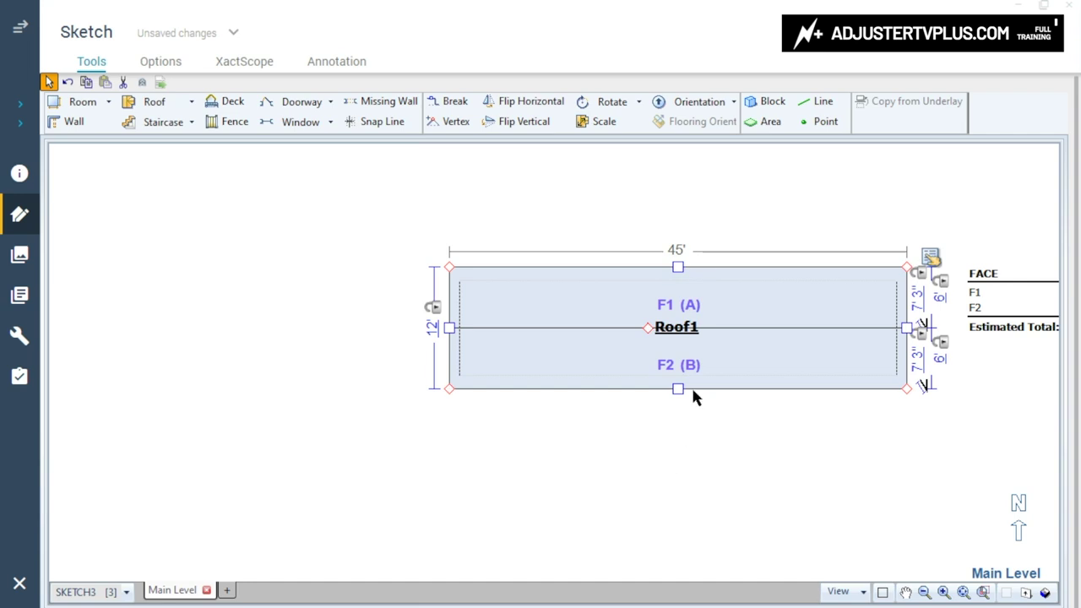
pyautogui.moveTo(677, 388); pyautogui.dragTo(710, 526)
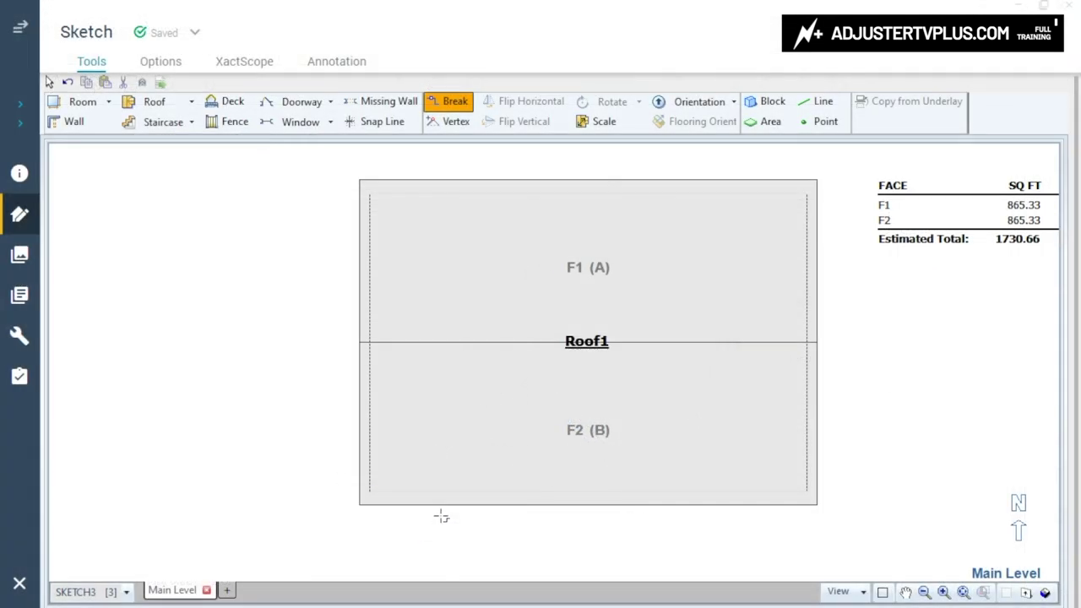
# Break the main roof's south eave 10' from each end and pull the 25' middle section out 6' as an attached gable.
pyautogui.scroll(-2, 441, 518)
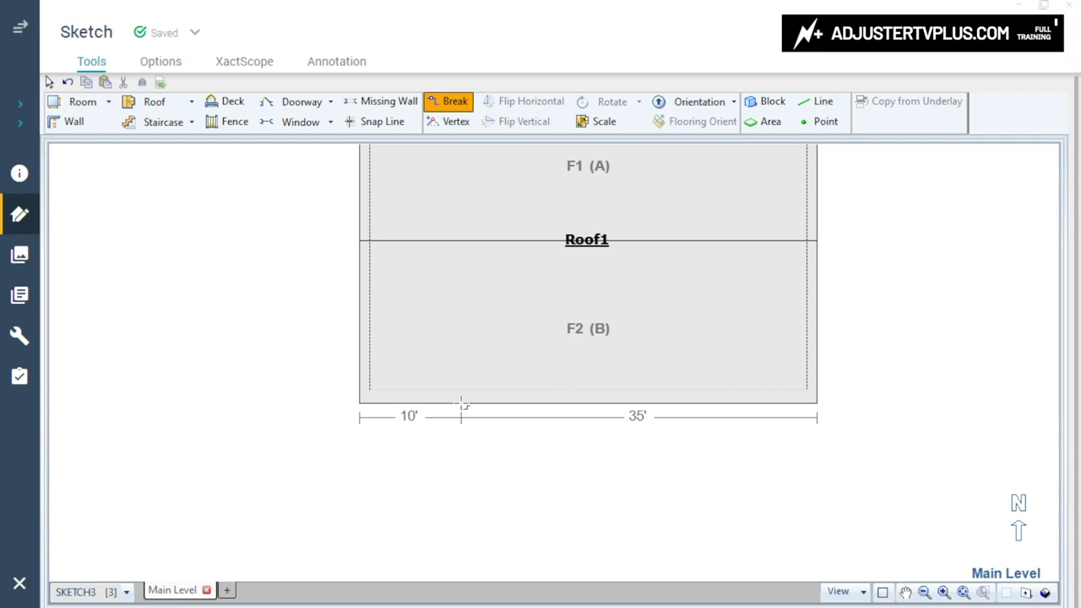
pyautogui.click(461, 404)
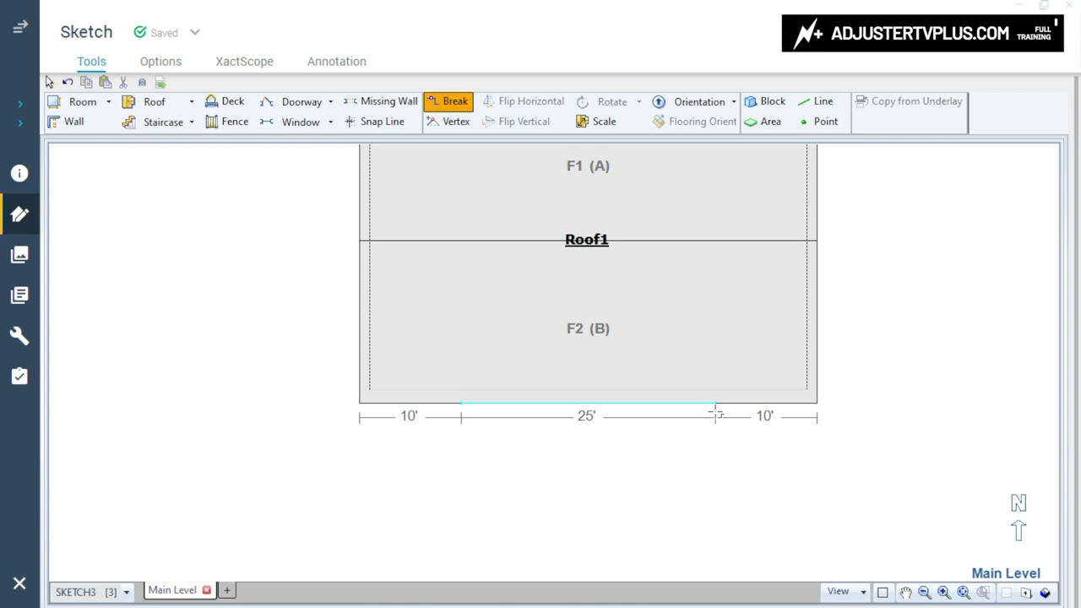
pyautogui.click(716, 404)
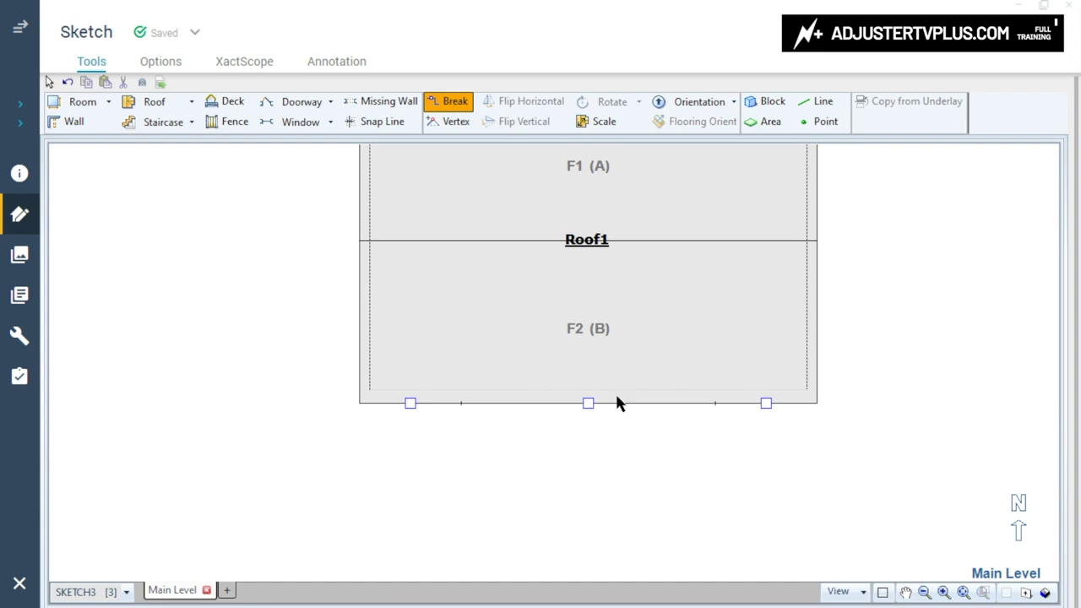
pyautogui.moveTo(588, 403); pyautogui.dragTo(595, 466)
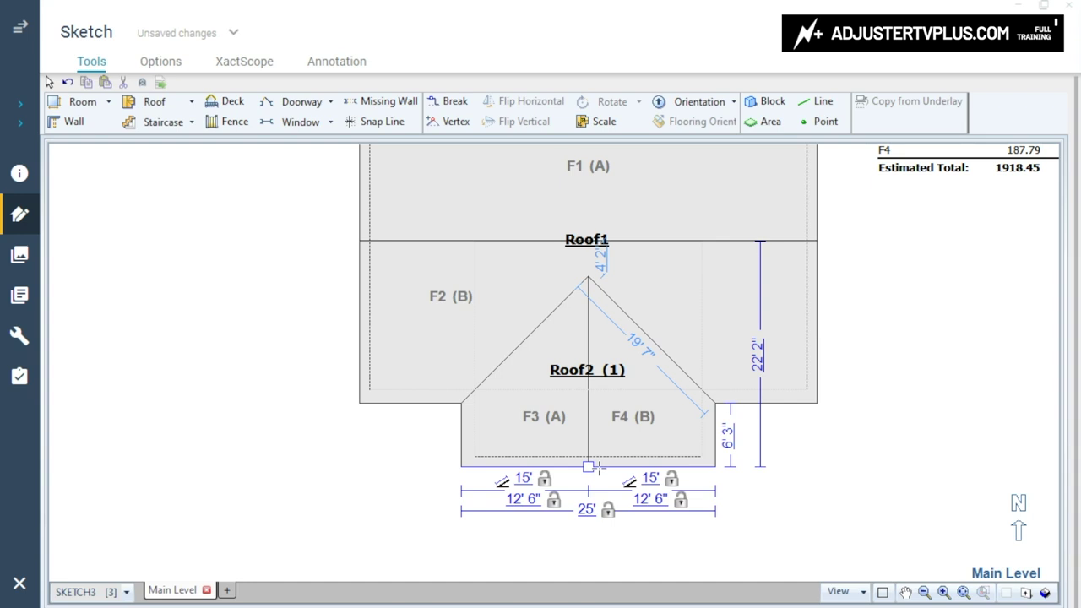
pyautogui.moveTo(593, 466); pyautogui.dragTo(594, 464)
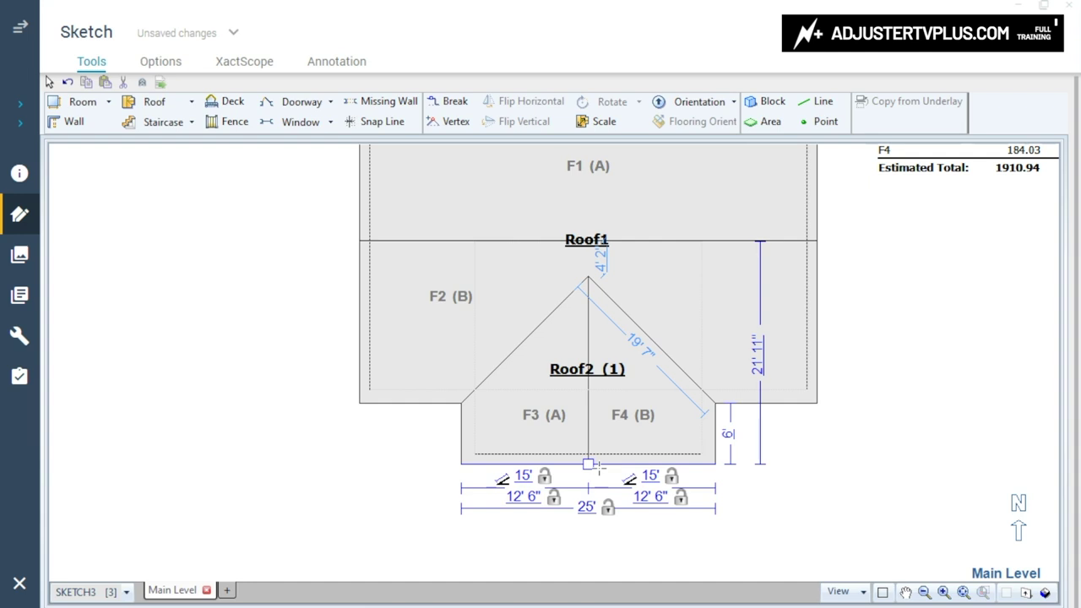
# Delete the attached gable on the south side of the main roof.
pyautogui.click(579, 376)
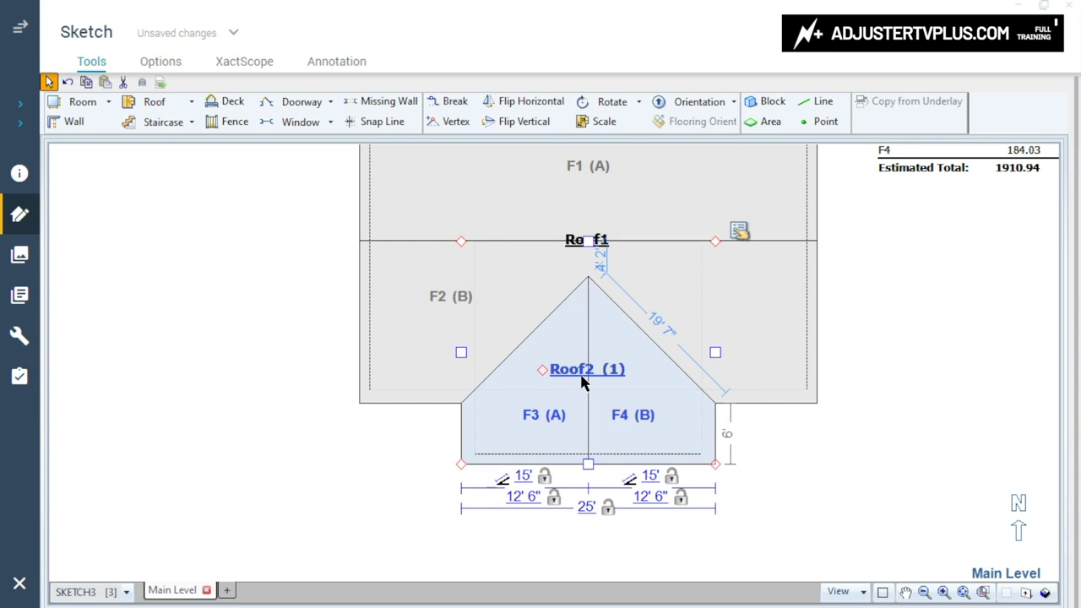
pyautogui.press('Delete')
# Rebuild the south gable by breaking the eave 10' from each end and extending the 25' middle section out 6'.
pyautogui.click(448, 101)
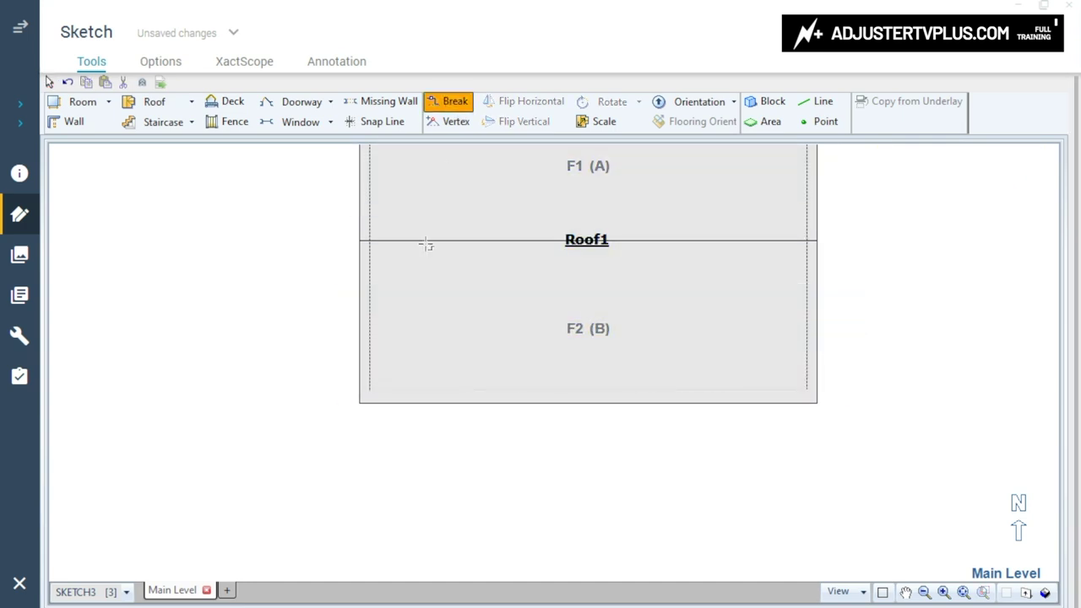
pyautogui.click(461, 409)
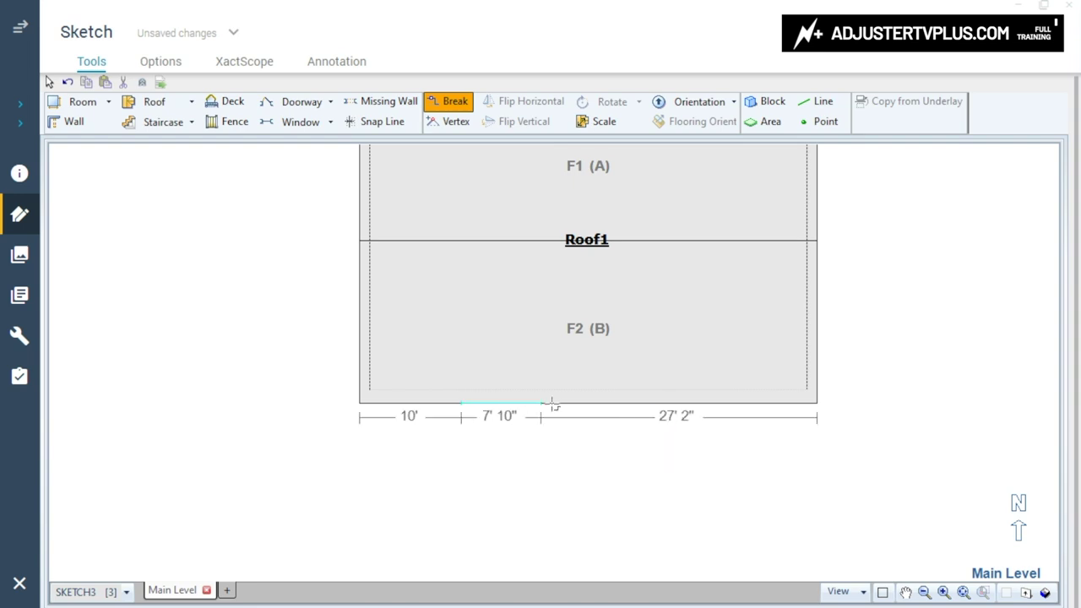
pyautogui.click(715, 408)
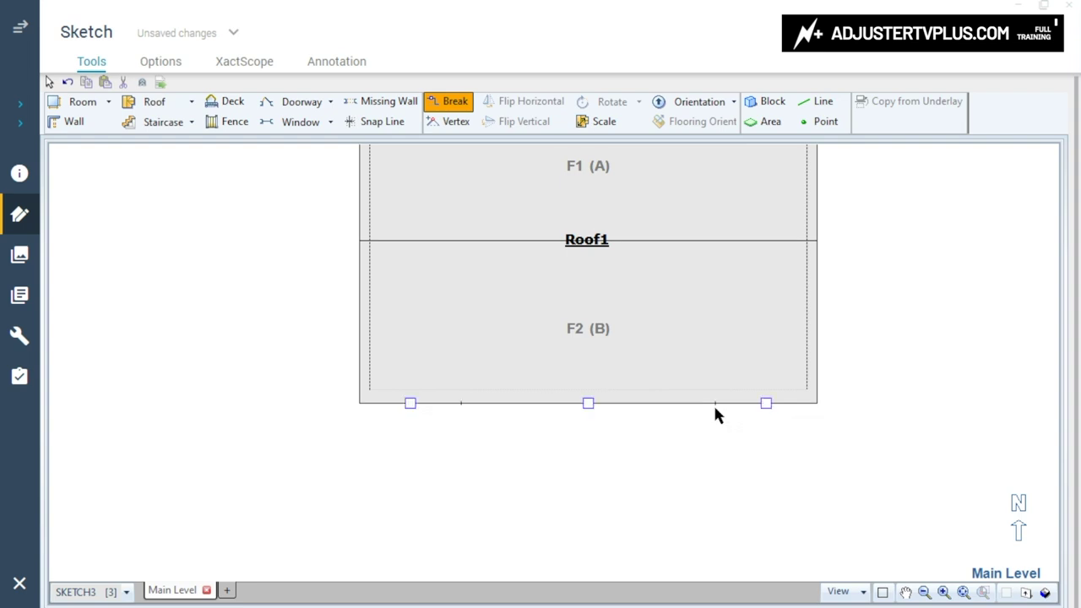
pyautogui.moveTo(601, 401); pyautogui.dragTo(606, 452)
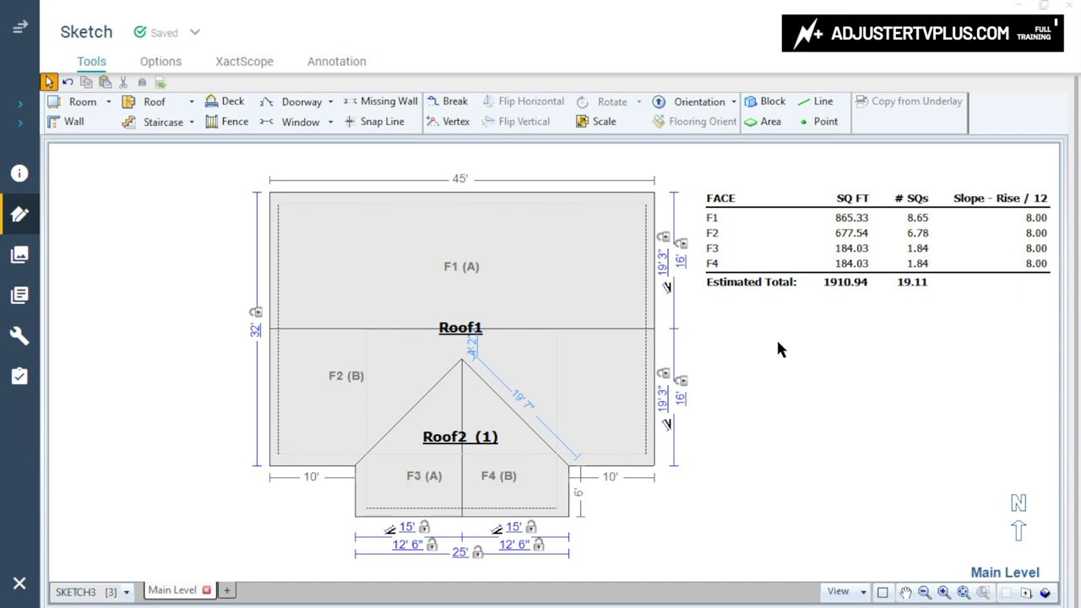
# Break the main roof's east side about 12' below its north corner and extend the upper section 22' eastward.
pyautogui.click(454, 106)
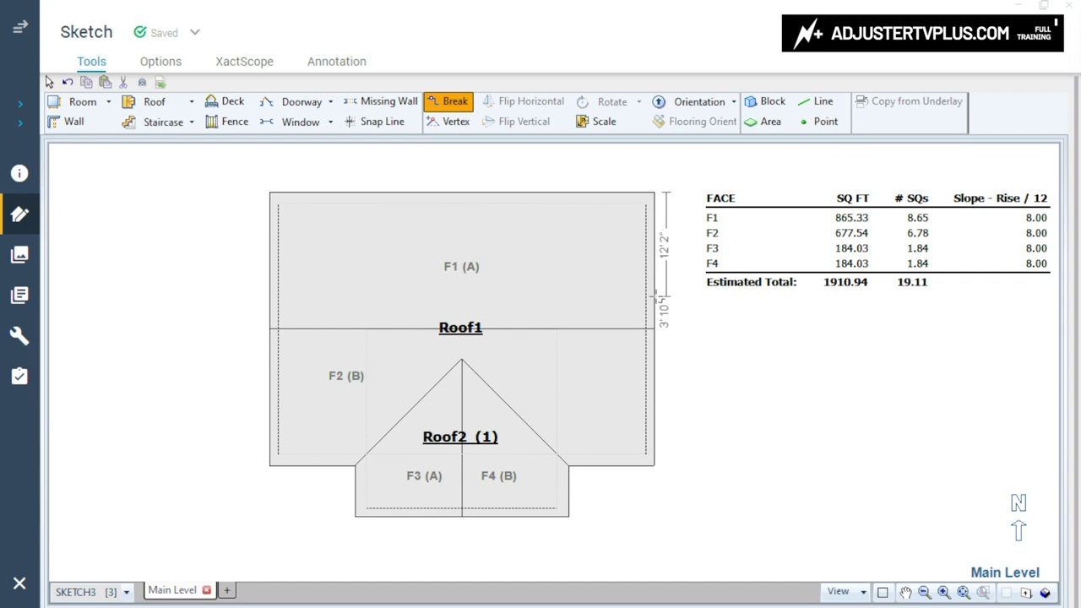
pyautogui.click(655, 297)
pyautogui.moveTo(654, 245); pyautogui.dragTo(843, 246)
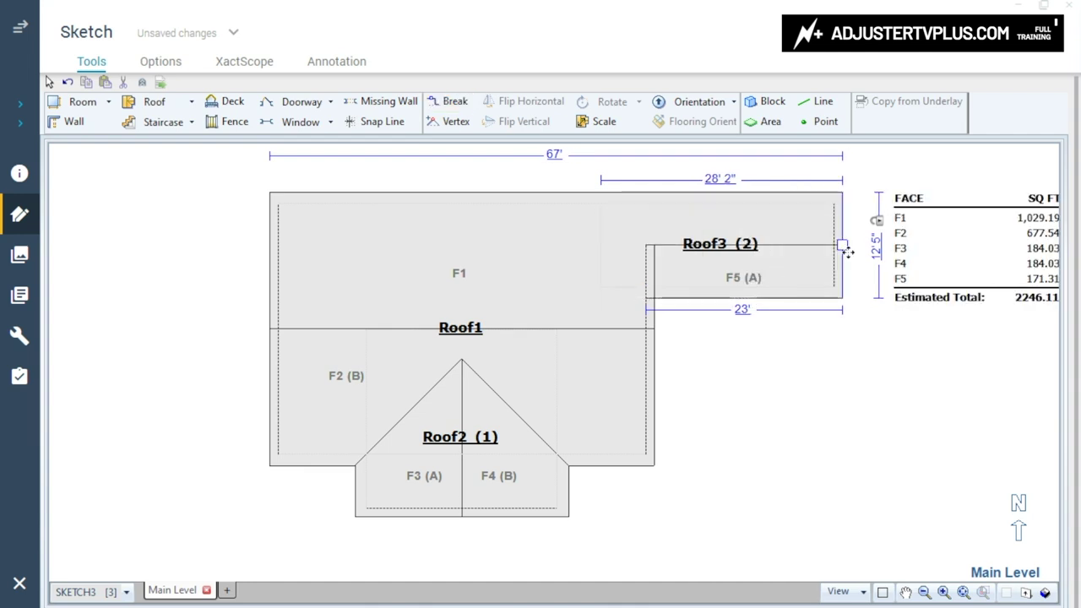
pyautogui.press('Left')
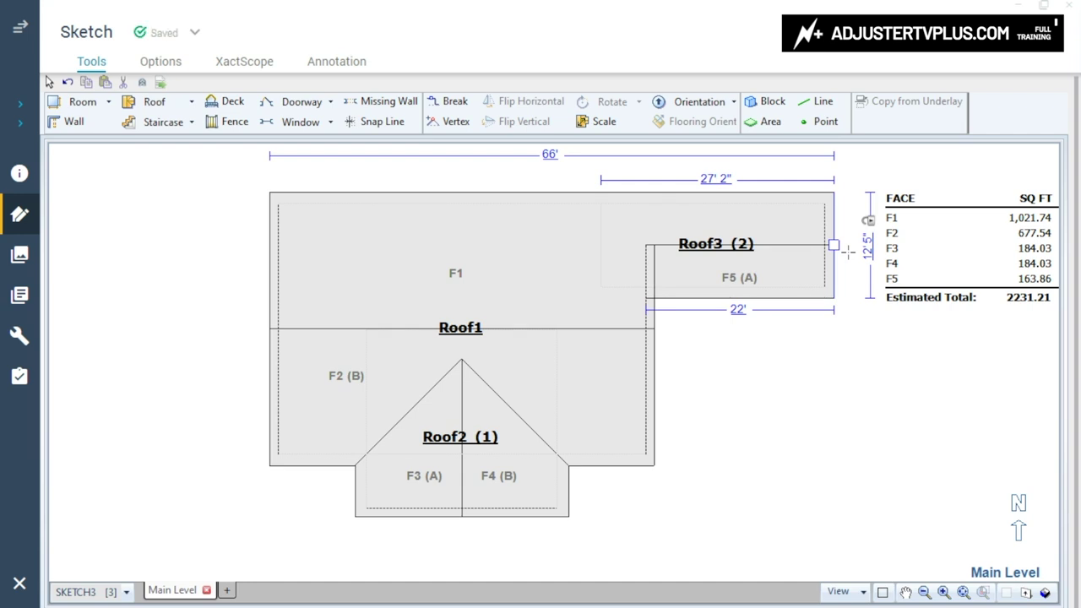
# Pull the east attached roof's south eave outward until the roof is 24' deep, and inspect the shape in 3D.
pyautogui.click(707, 247)
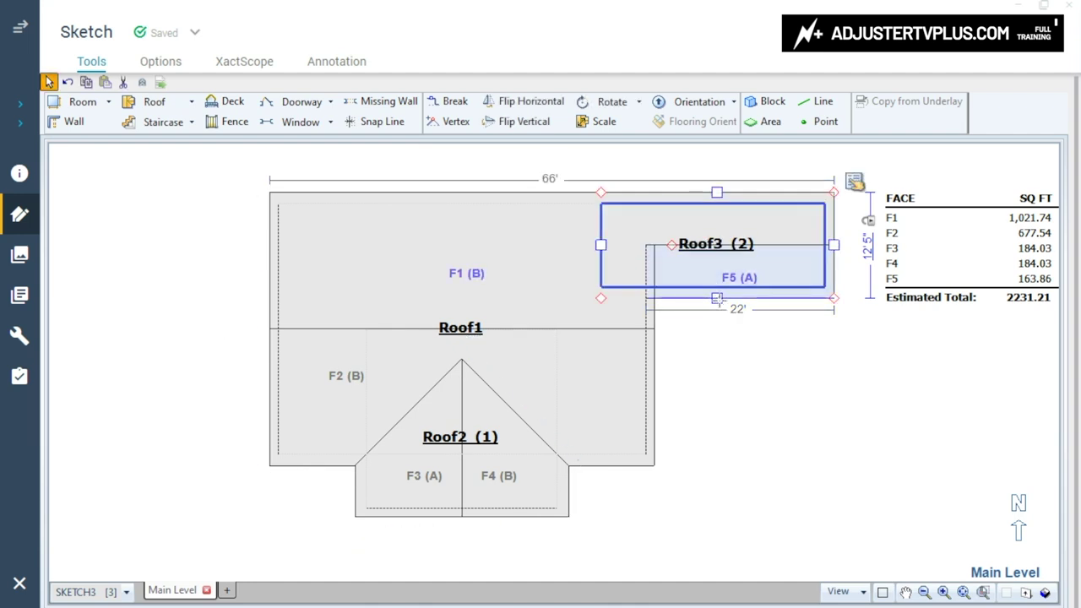
pyautogui.moveTo(716, 298); pyautogui.dragTo(740, 392)
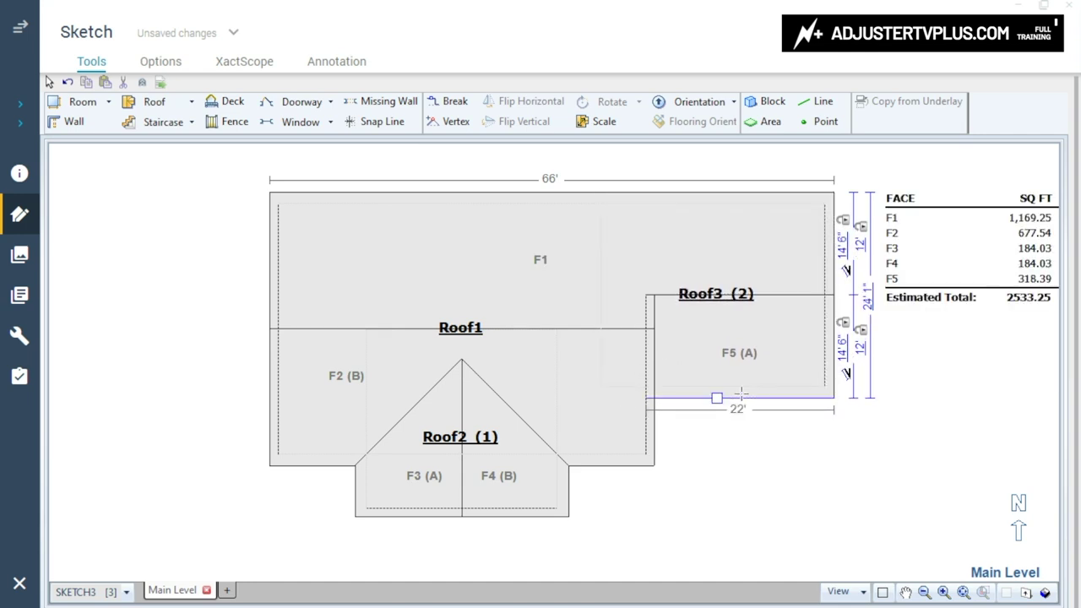
pyautogui.click(928, 451)
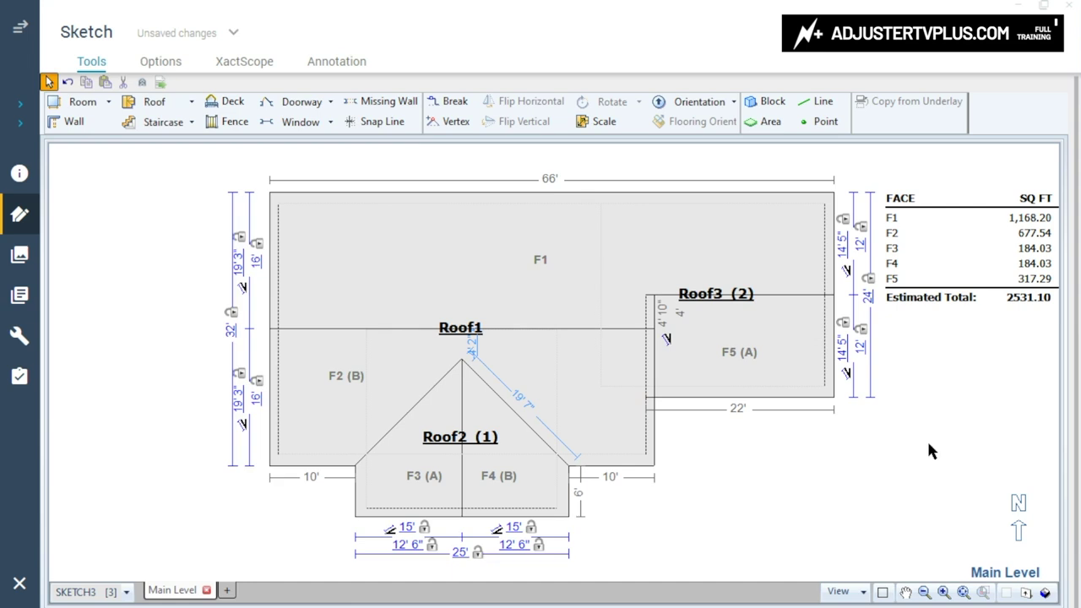
pyautogui.hotkey('ctrl', '3')
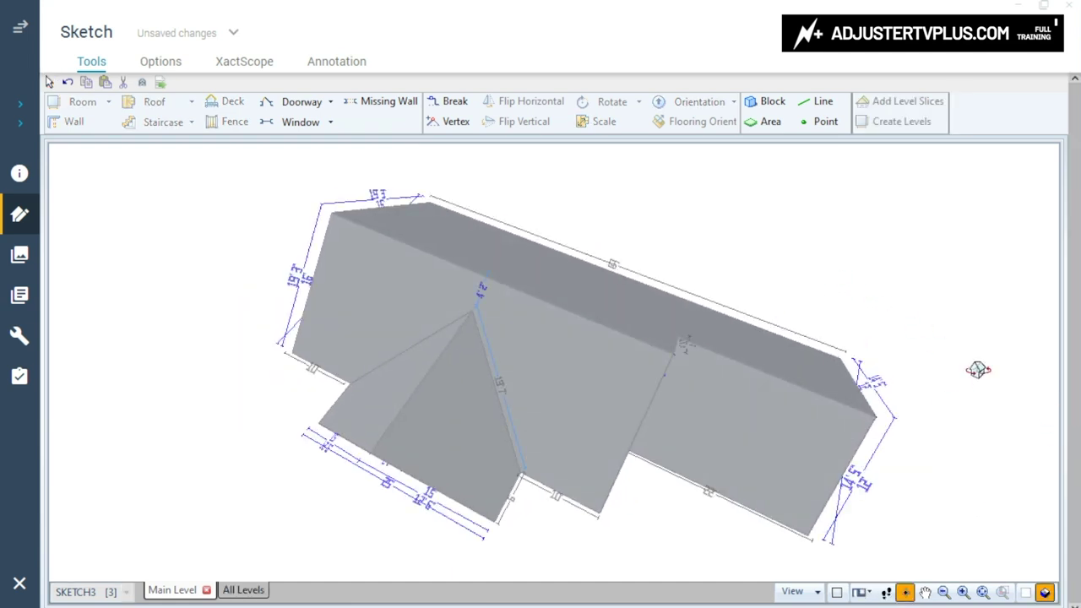
pyautogui.moveTo(844, 301)
pyautogui.mouseDown()
pyautogui.moveTo(718, 211)
pyautogui.moveTo(745, 244)
pyautogui.moveTo(794, 266)
pyautogui.moveTo(702, 239)
pyautogui.moveTo(856, 250)
pyautogui.moveTo(836, 269)
pyautogui.moveTo(888, 337)
pyautogui.moveTo(907, 337)
pyautogui.mouseUp()
# Return to the plan view and delete the attached roof on the main roof's east side.
pyautogui.hotkey('ctrl', '2')
pyautogui.click(714, 304)
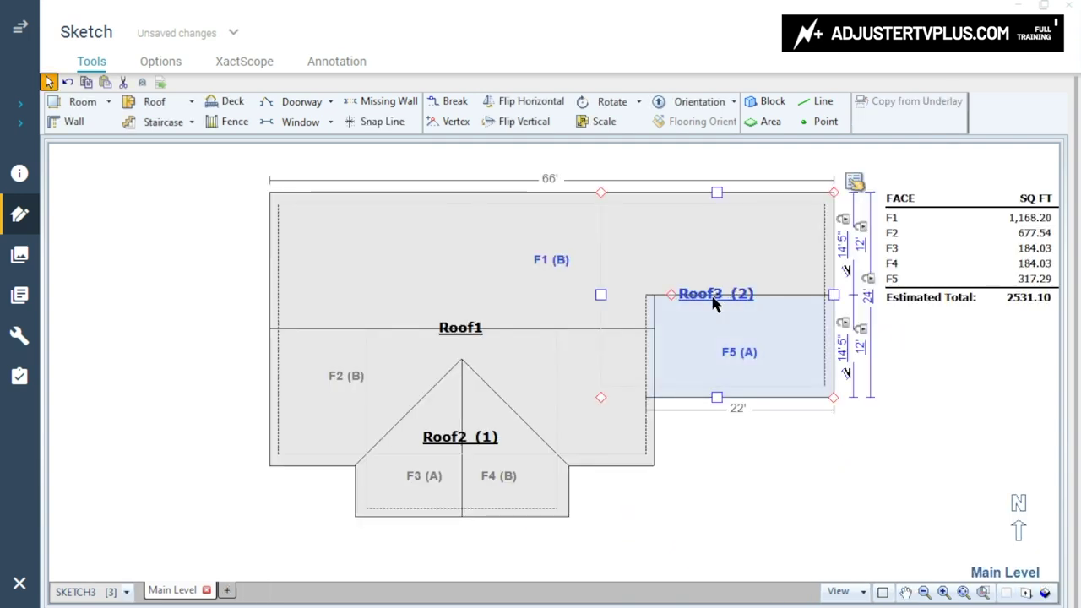
pyautogui.press('Delete')
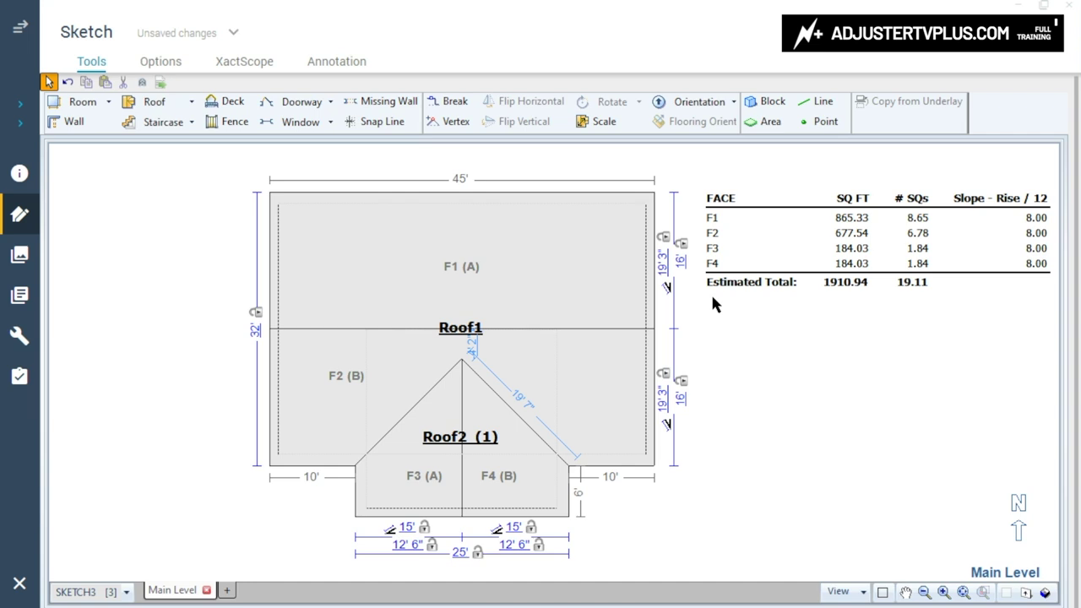
# Break the main roof's east side 11' 6" below its north corner and extend the upper section 22' eastward.
pyautogui.click(448, 103)
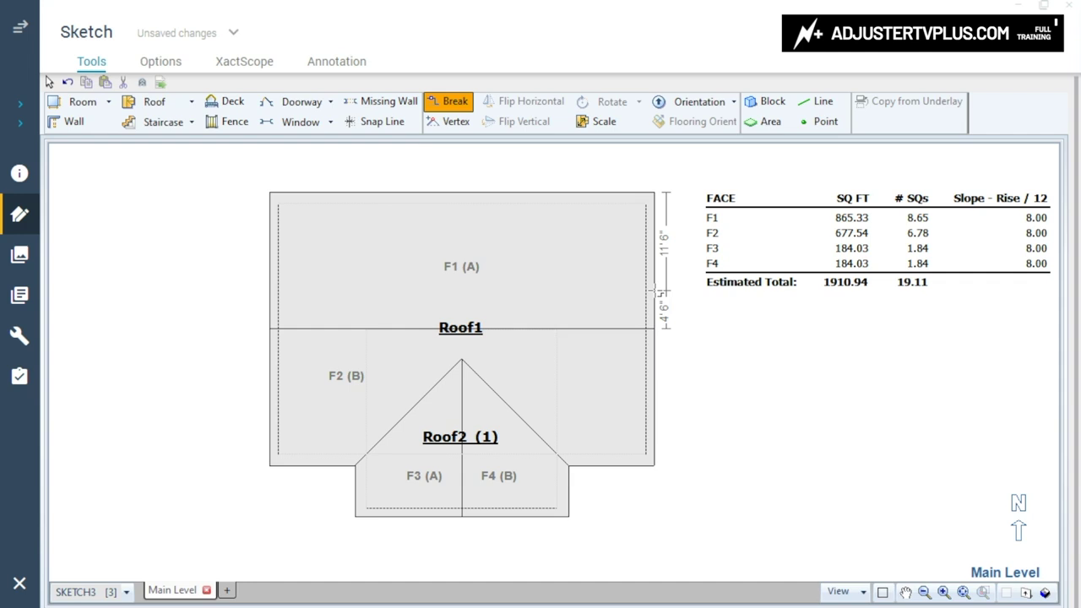
pyautogui.click(654, 291)
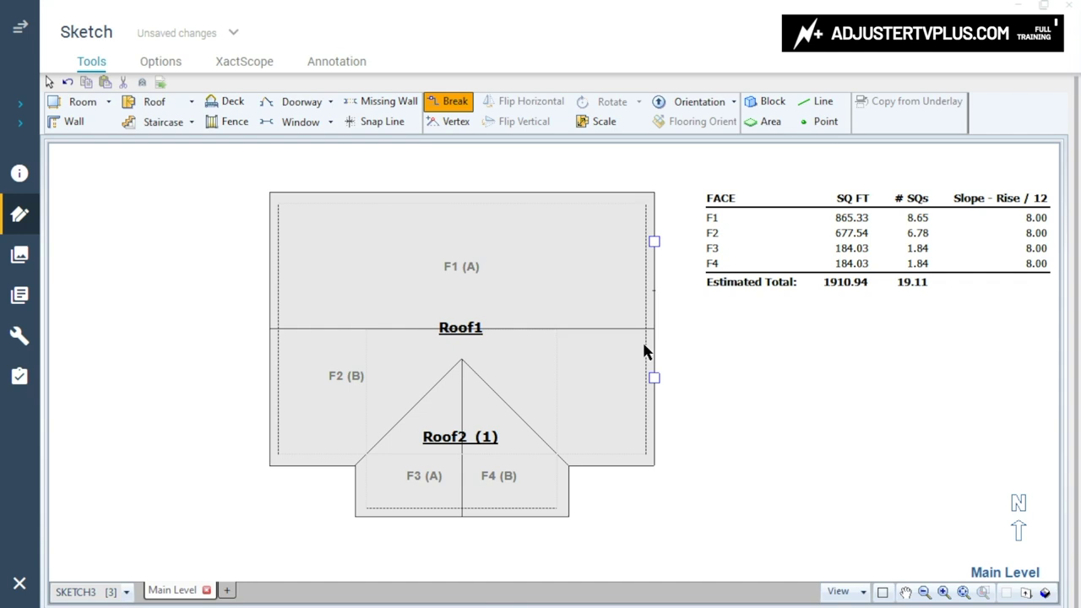
pyautogui.click(448, 107)
pyautogui.moveTo(655, 242); pyautogui.dragTo(842, 242)
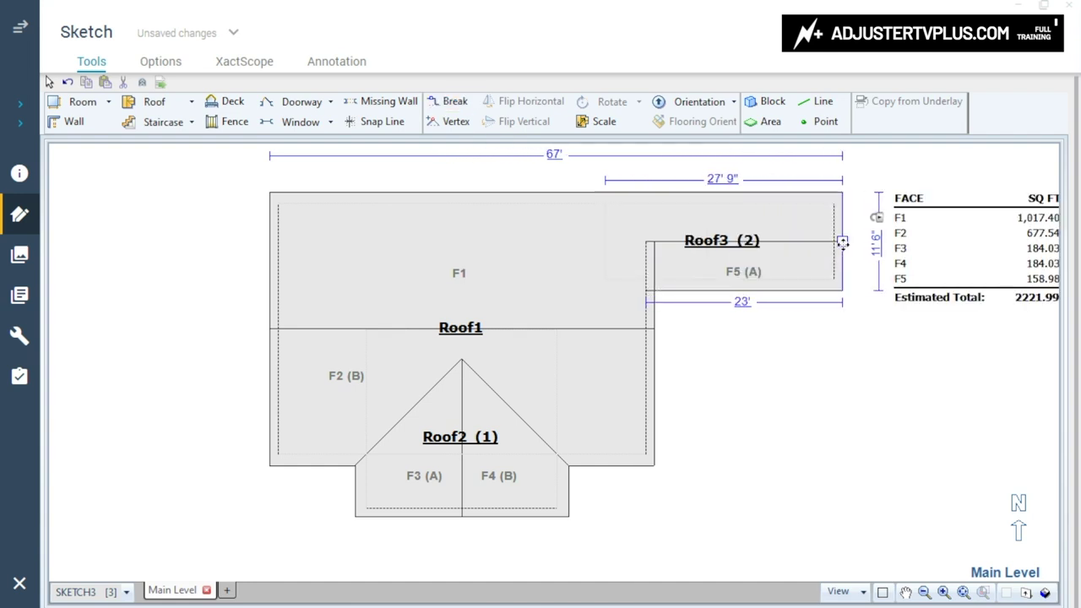
# Pull the south eave of the east attached roof outward and set the roof's full depth to 24'.
pyautogui.click(670, 242)
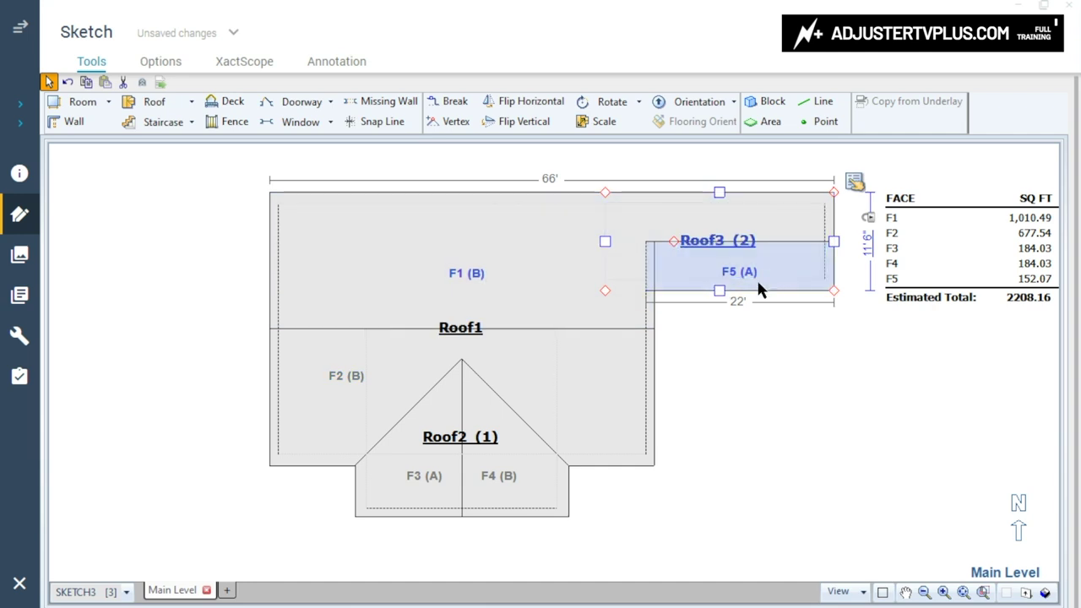
pyautogui.moveTo(719, 290); pyautogui.dragTo(718, 343)
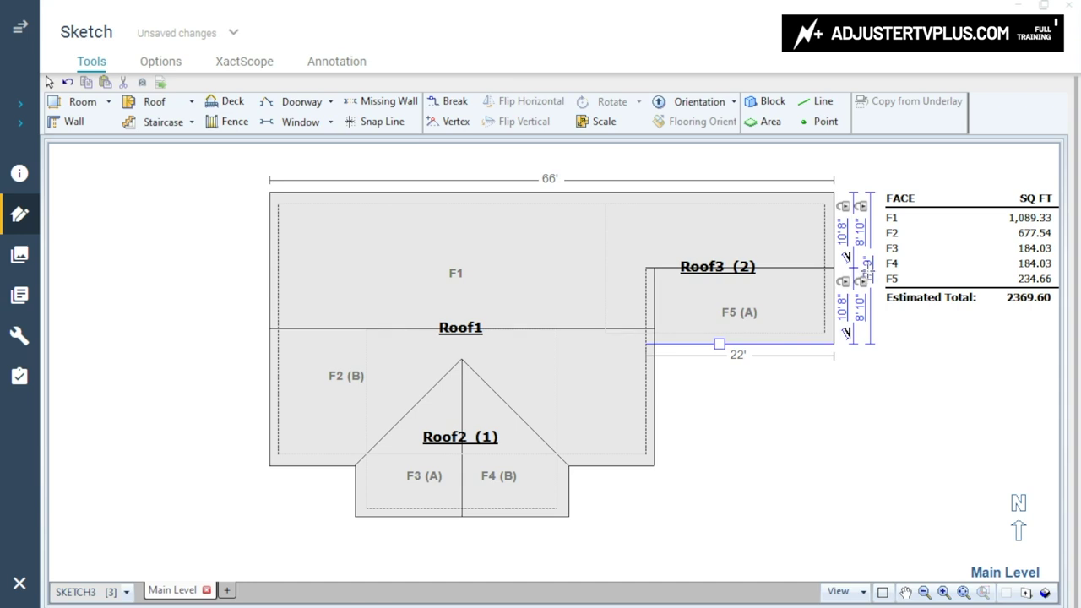
pyautogui.doubleClick(865, 268)
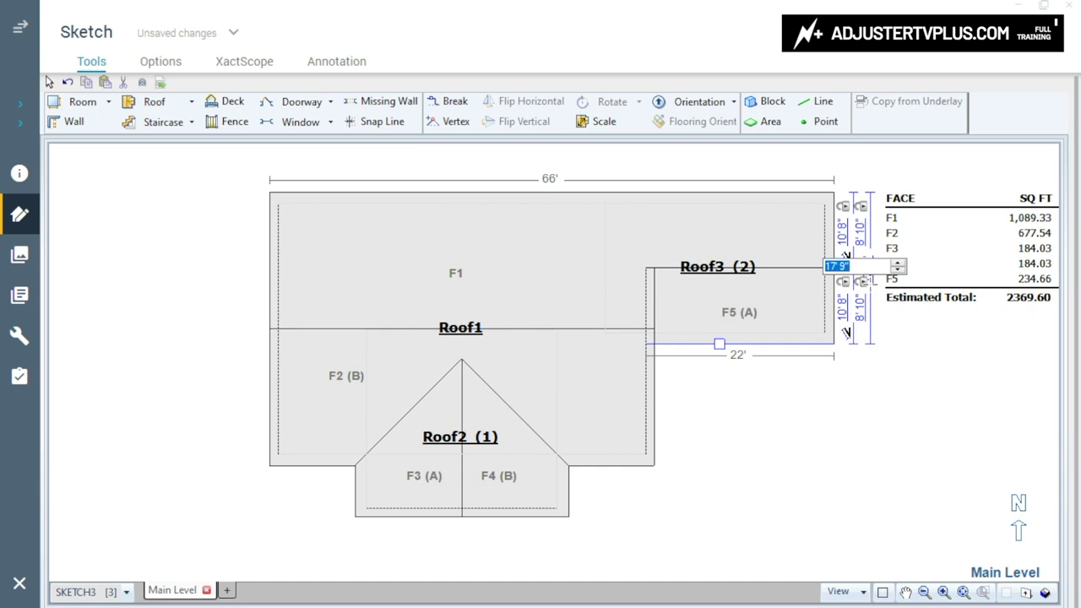
pyautogui.write('24')
pyautogui.press('Return')
# Try moving the east attached roof's north eave about 2' beyond the main roof's north edge, and undo the change.
pyautogui.click(717, 217)
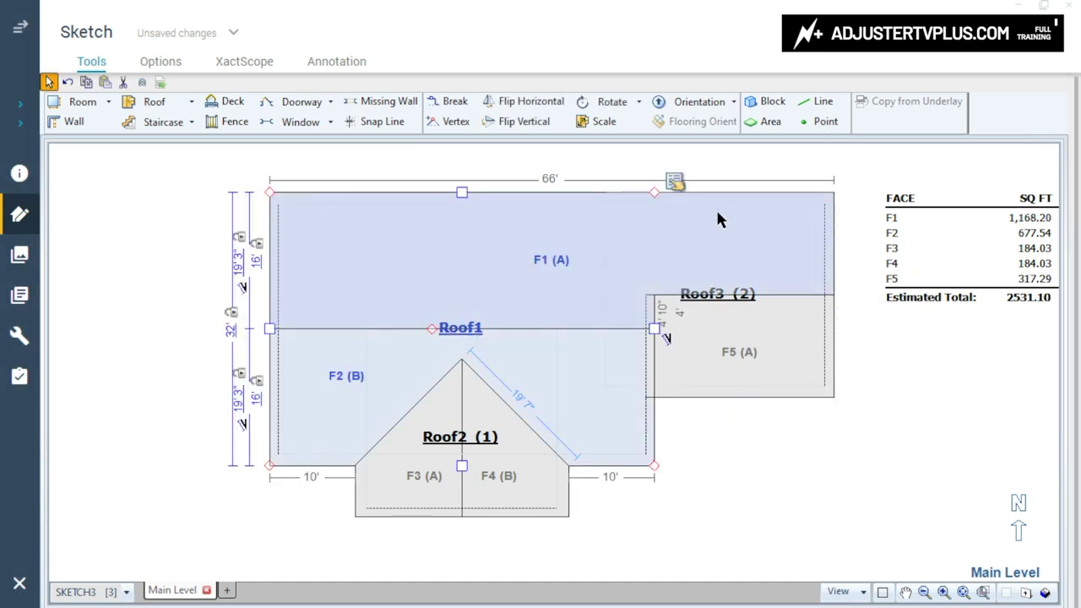
pyautogui.click(714, 300)
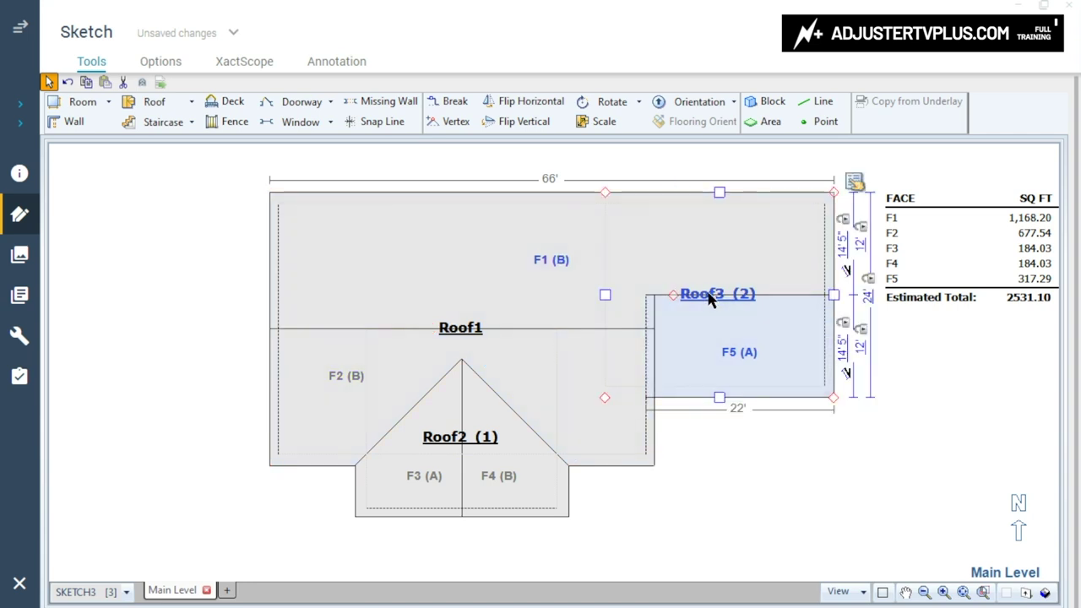
pyautogui.click(720, 216)
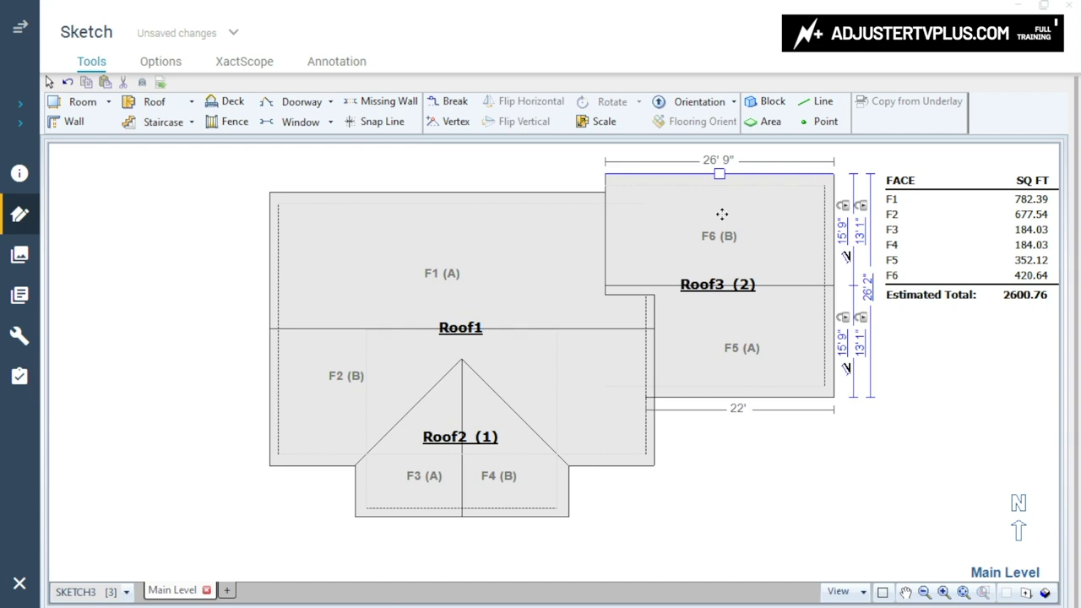
pyautogui.hotkey('ctrl', 'z')
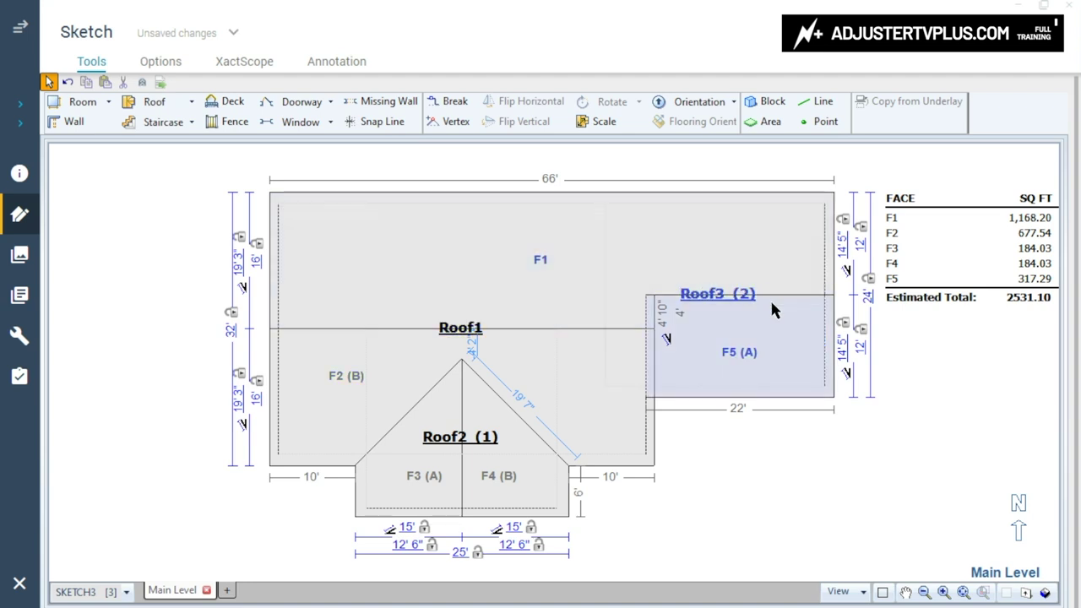
# Try pulling the east attached roof's south eave out to a depth of about 25', and undo the change.
pyautogui.click(770, 299)
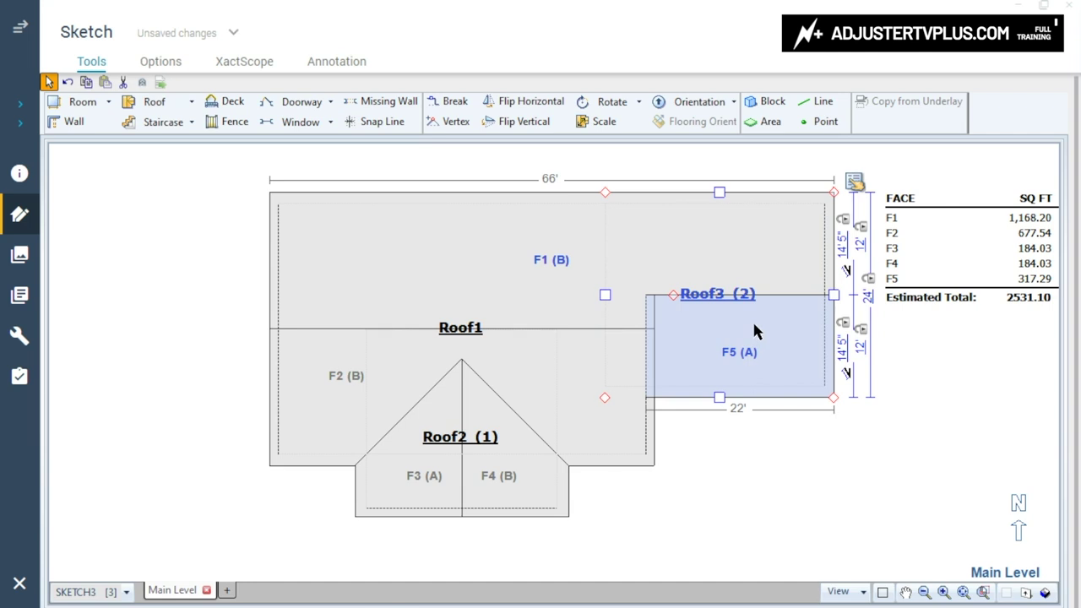
pyautogui.moveTo(719, 394); pyautogui.dragTo(723, 407)
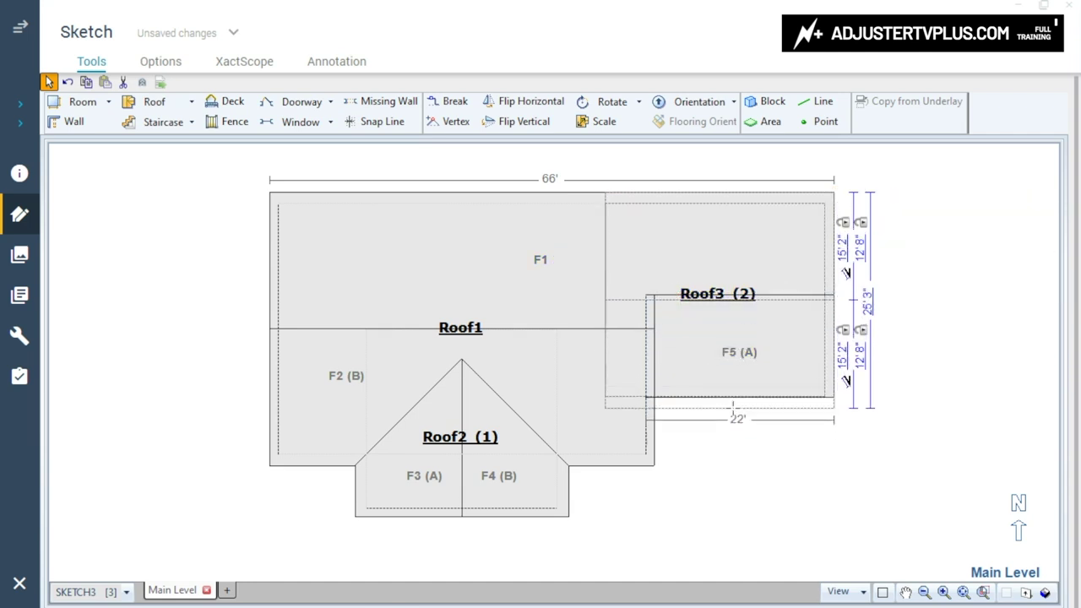
pyautogui.moveTo(734, 401); pyautogui.dragTo(733, 407)
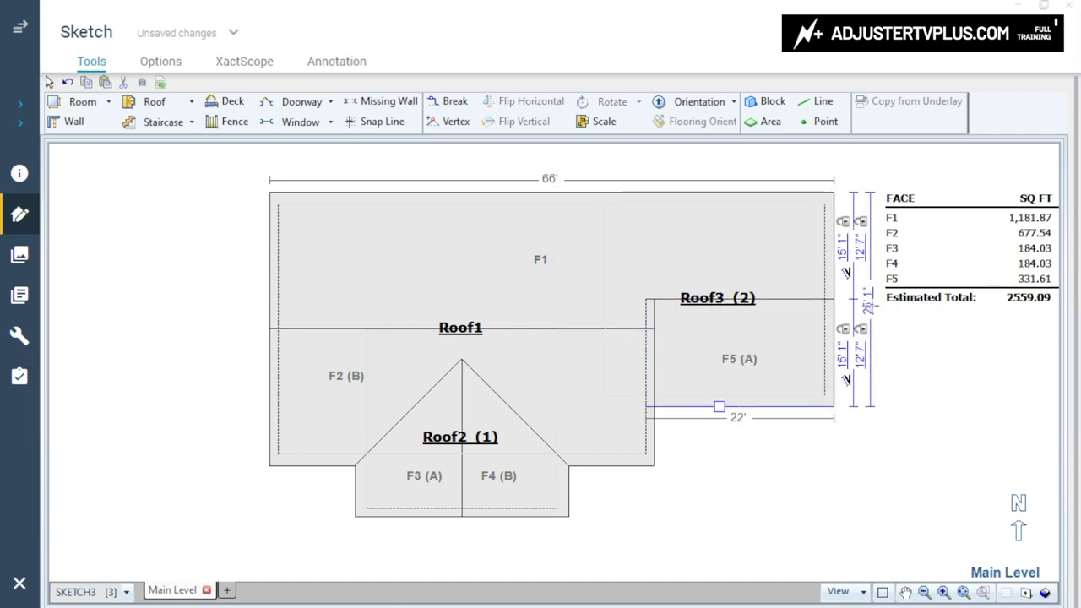
pyautogui.hotkey('ctrl', 'z')
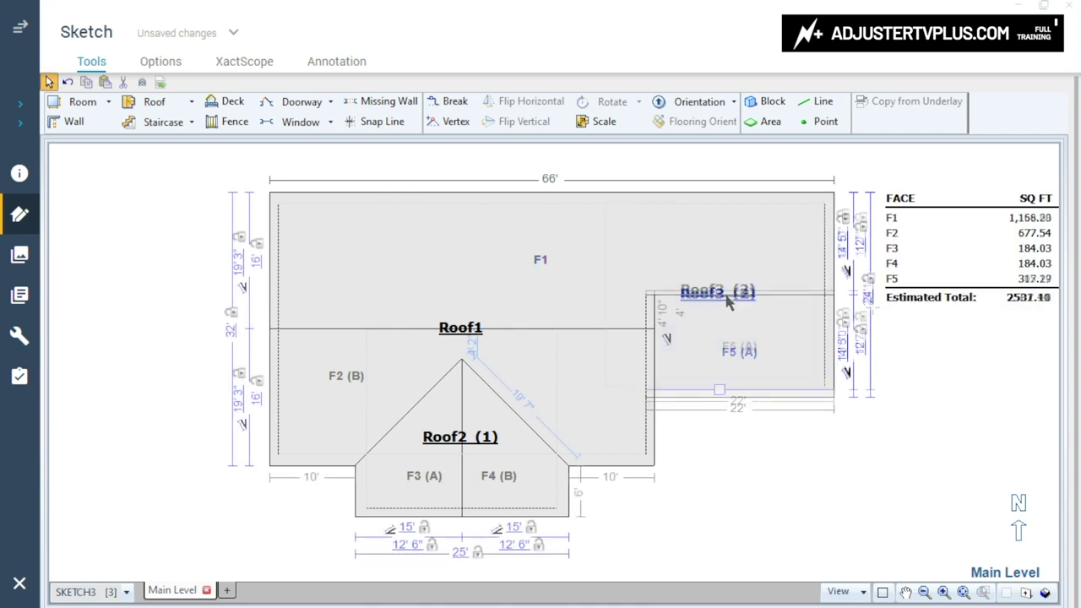
# Pull the east attached roof's north eave about 1' beyond the main roof's north edge.
pyautogui.click(701, 188)
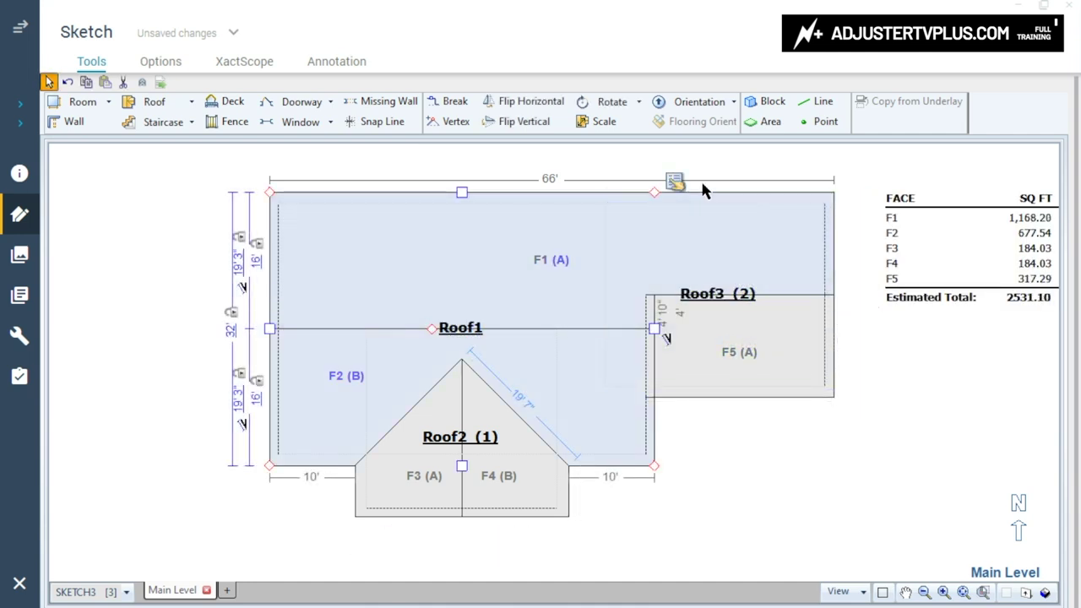
pyautogui.click(707, 293)
pyautogui.moveTo(718, 191); pyautogui.dragTo(718, 184)
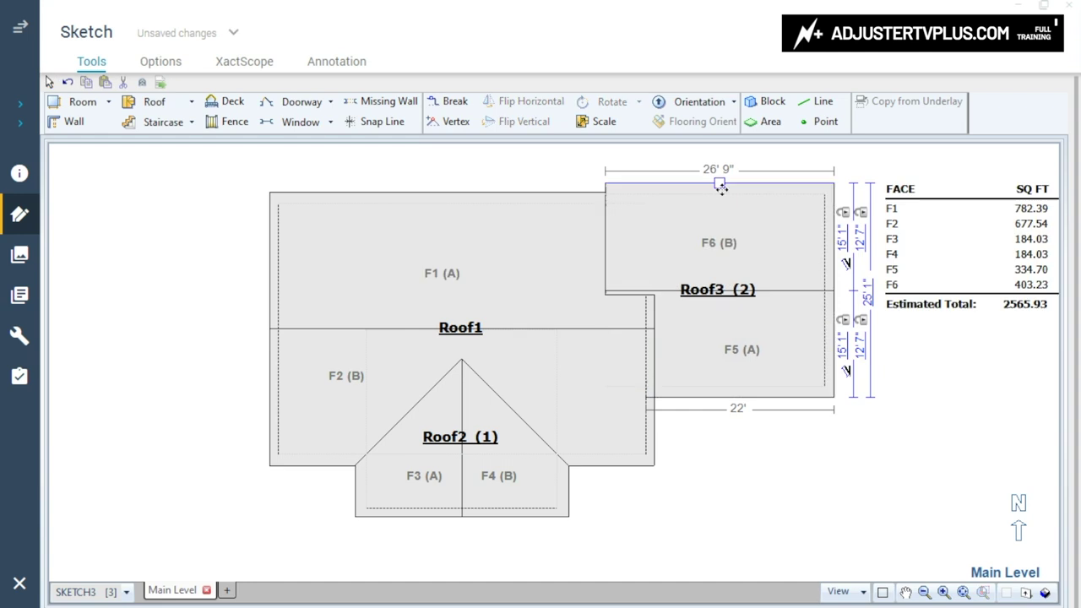
# Delete the misaligned east attached roof and restore its 24' deep version flush with the main roof's north edge.
pyautogui.click(709, 296)
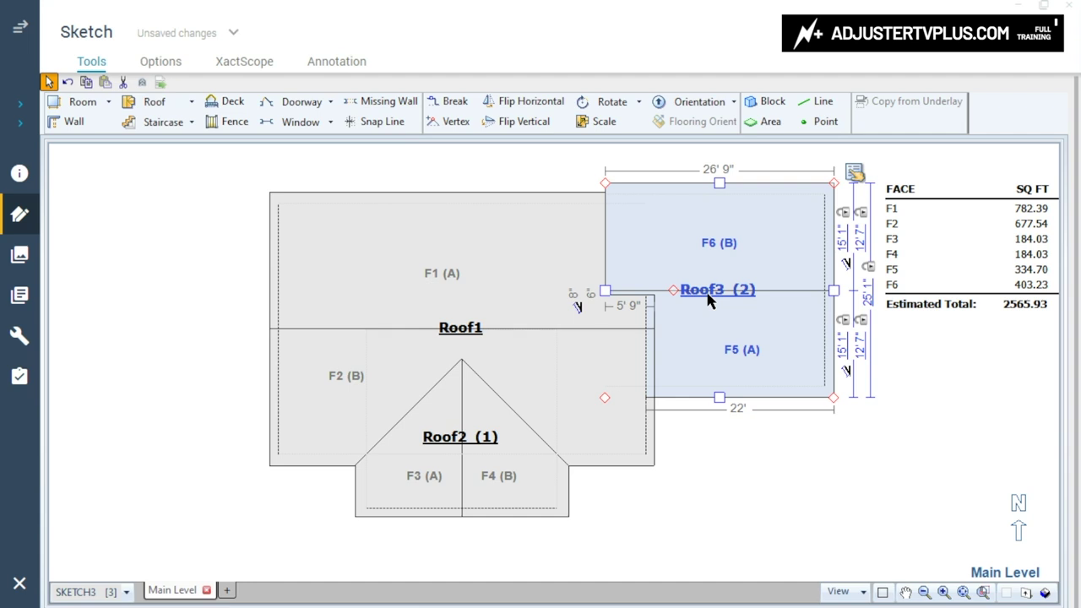
pyautogui.press('Delete')
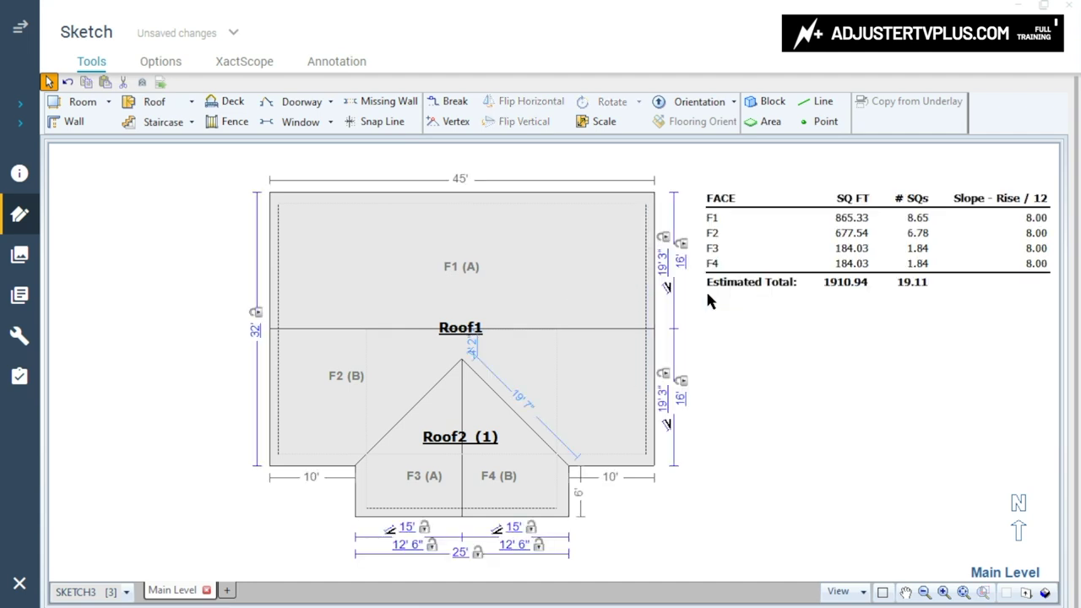
pyautogui.hotkey('ctrl', 'z')
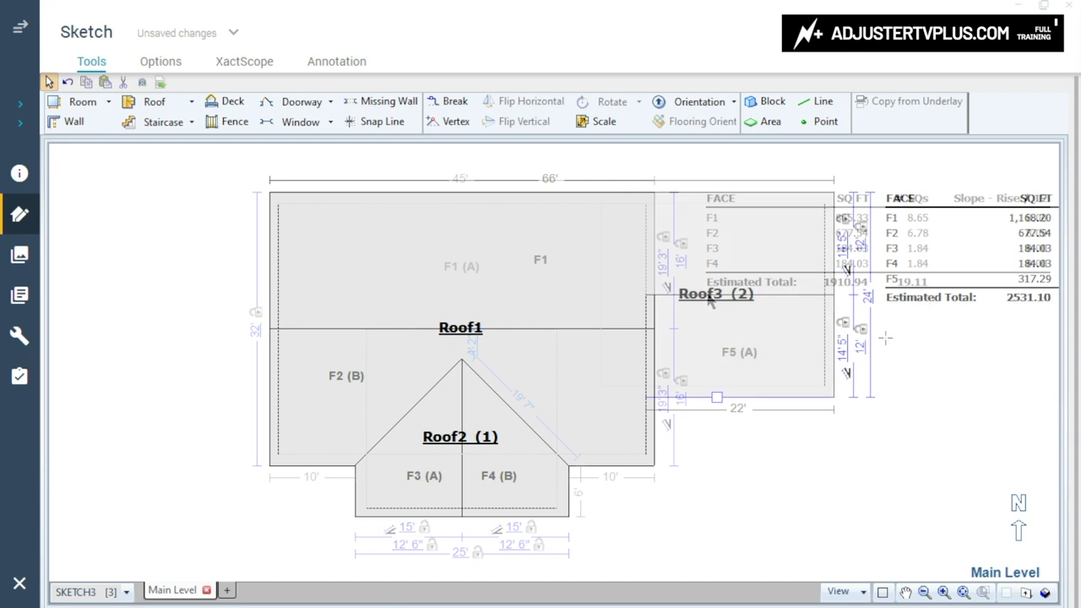
pyautogui.press('Escape')
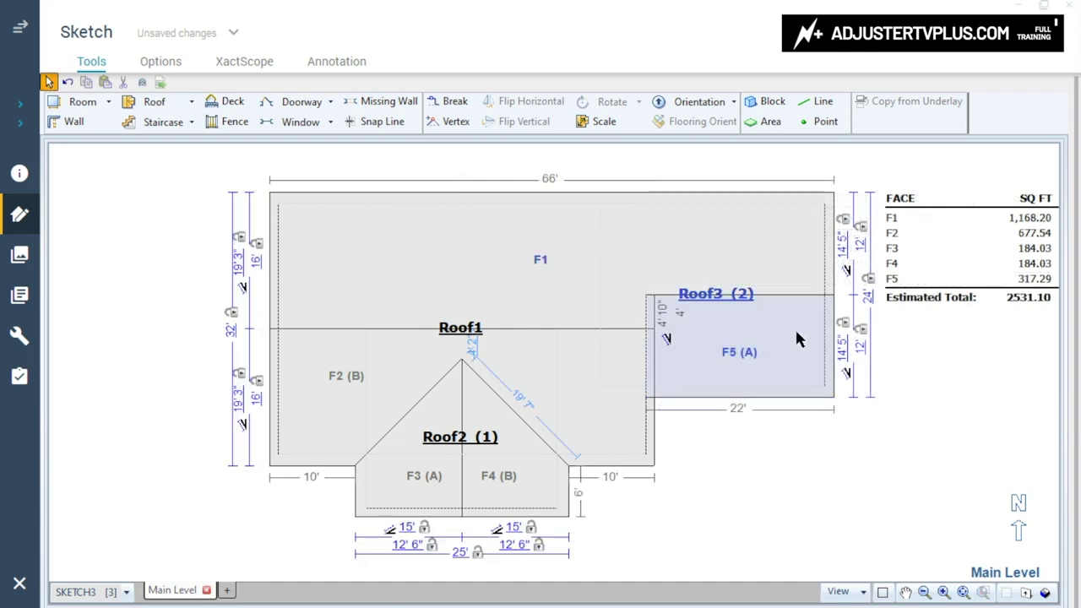
# Rename the attached roof on the east side as Garage.
pyautogui.click(709, 300)
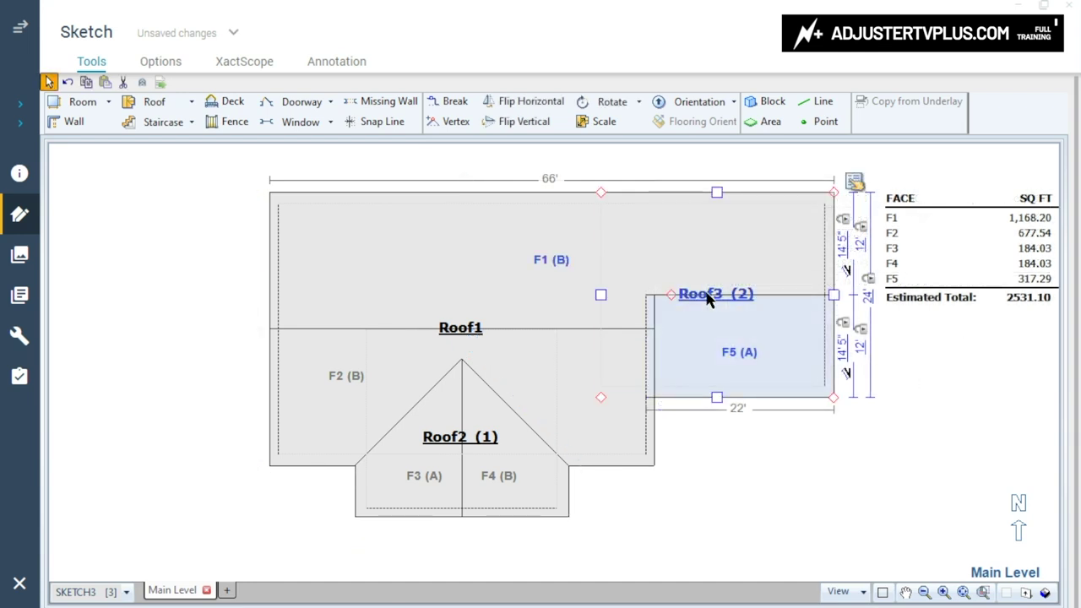
pyautogui.doubleClick(709, 296)
pyautogui.write('gARAGE')
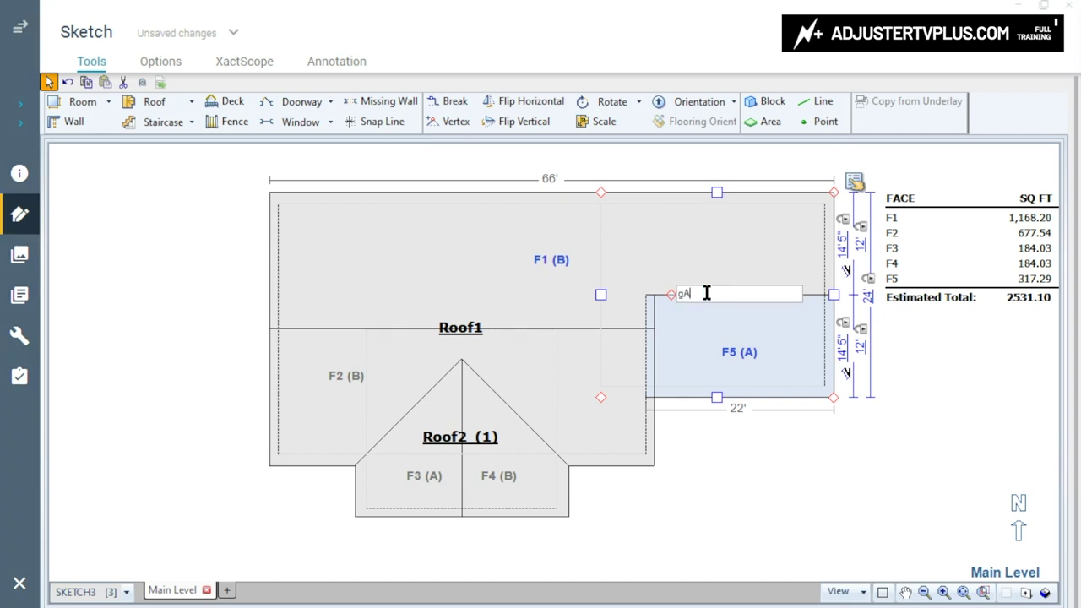
pyautogui.press('BackSpace')
pyautogui.press('BackSpace')
pyautogui.press('BackSpace')
pyautogui.press('BackSpace')
pyautogui.press('BackSpace')
pyautogui.press('BackSpace')
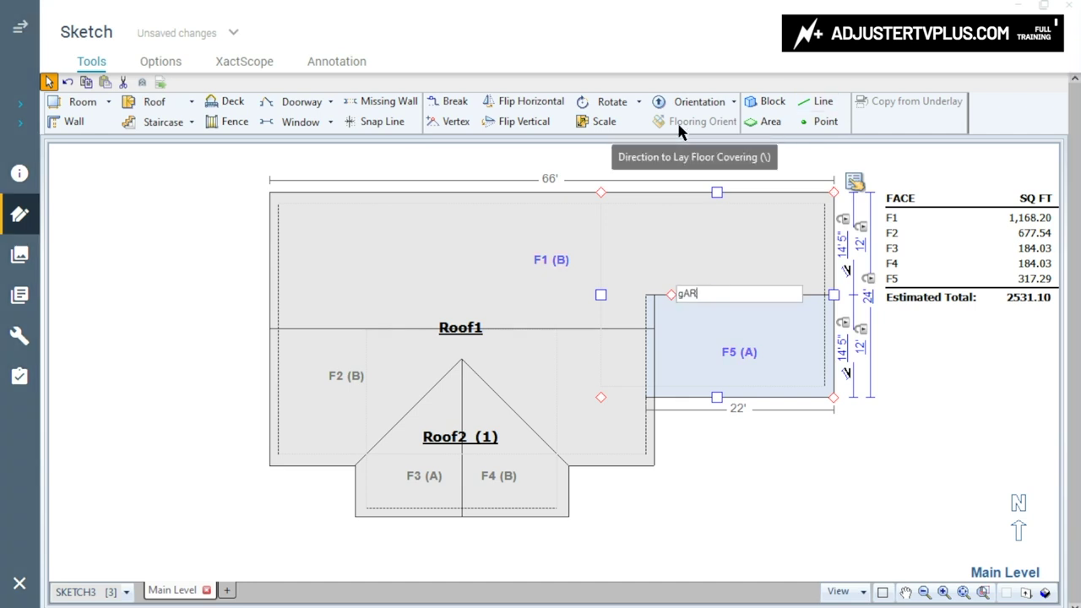
pyautogui.write('Garage')
# Rename the attached south gable as Entry/Foyer.
pyautogui.click(448, 446)
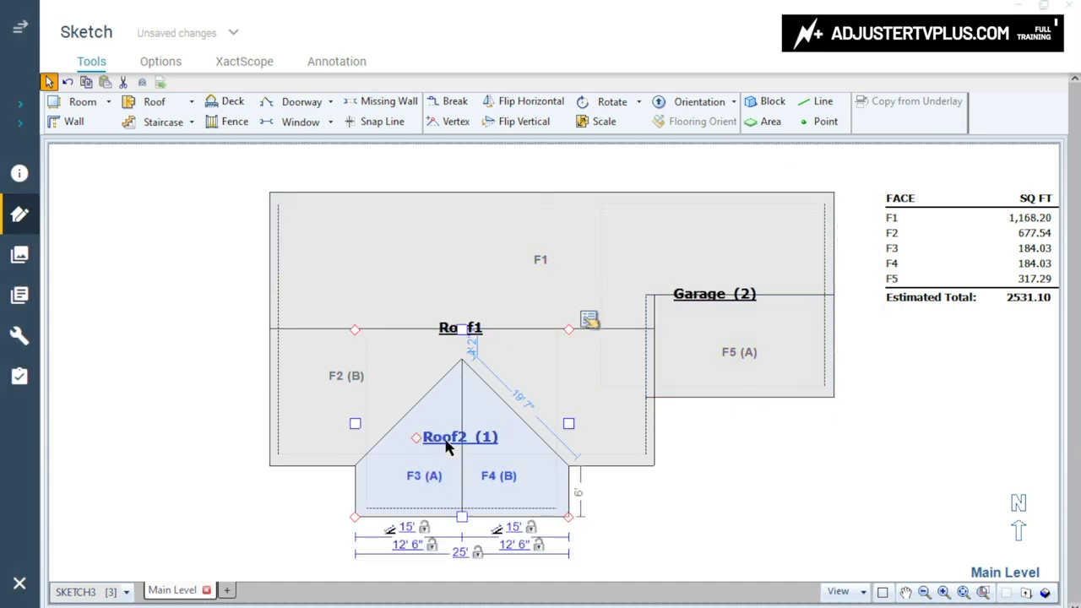
pyautogui.doubleClick(446, 439)
pyautogui.write('En')
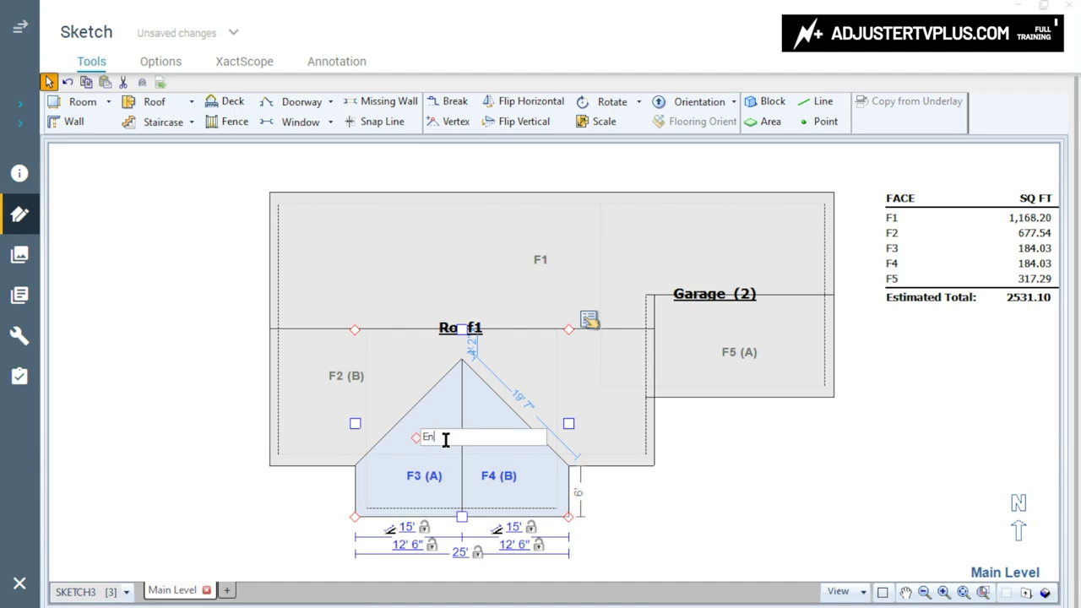
pyautogui.write('try')
pyautogui.write(' Foy')
pyautogui.write('er')
# Rename the main roof as Main Gable.
pyautogui.click(451, 328)
pyautogui.click(455, 333)
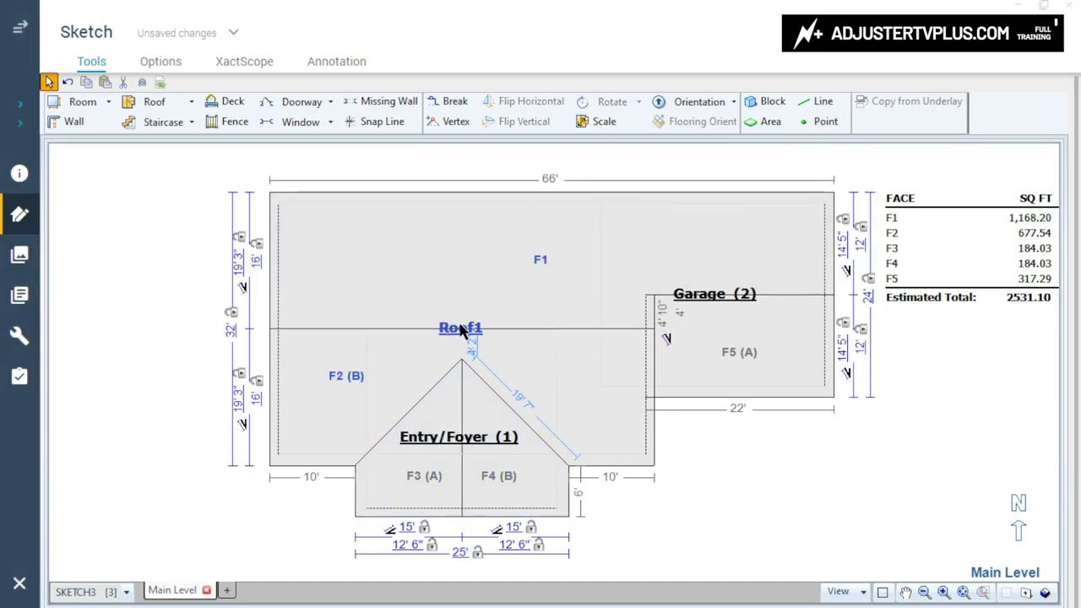
pyautogui.click(460, 331)
pyautogui.write('Ma')
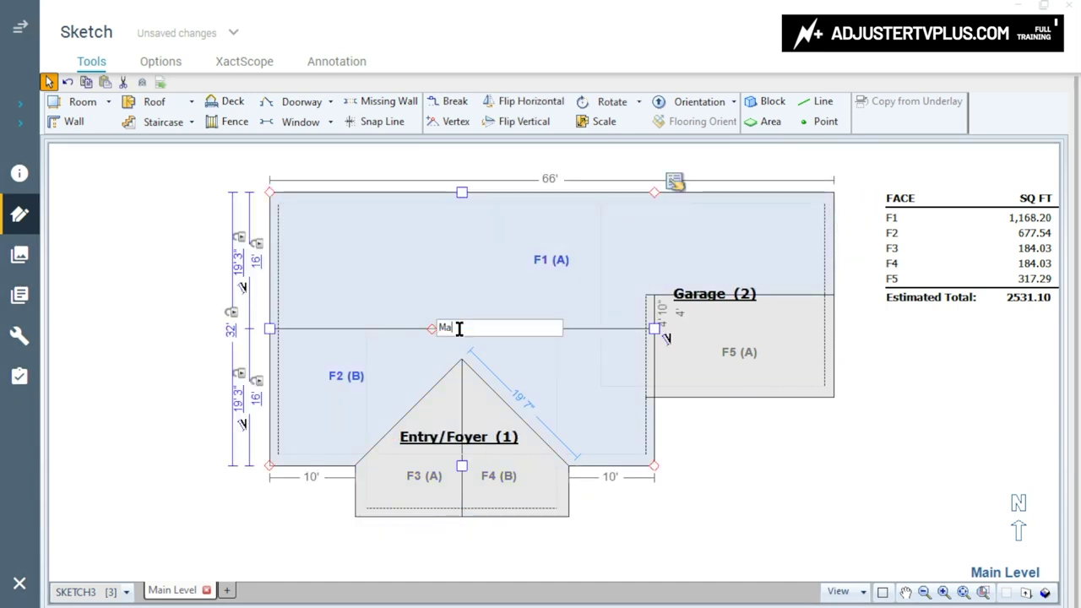
pyautogui.write('i')
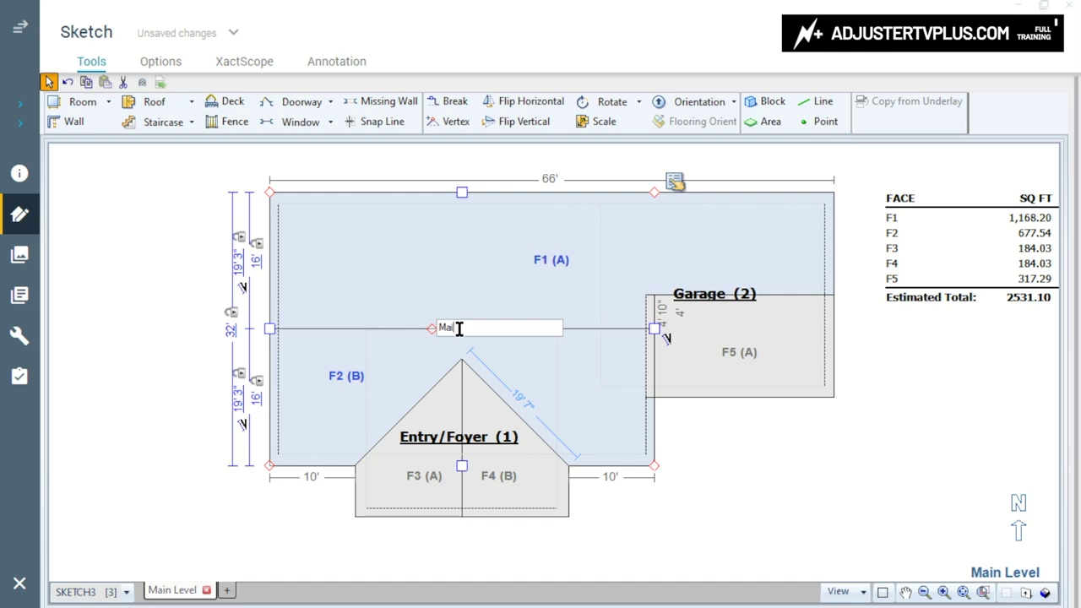
pyautogui.write('n Gable')
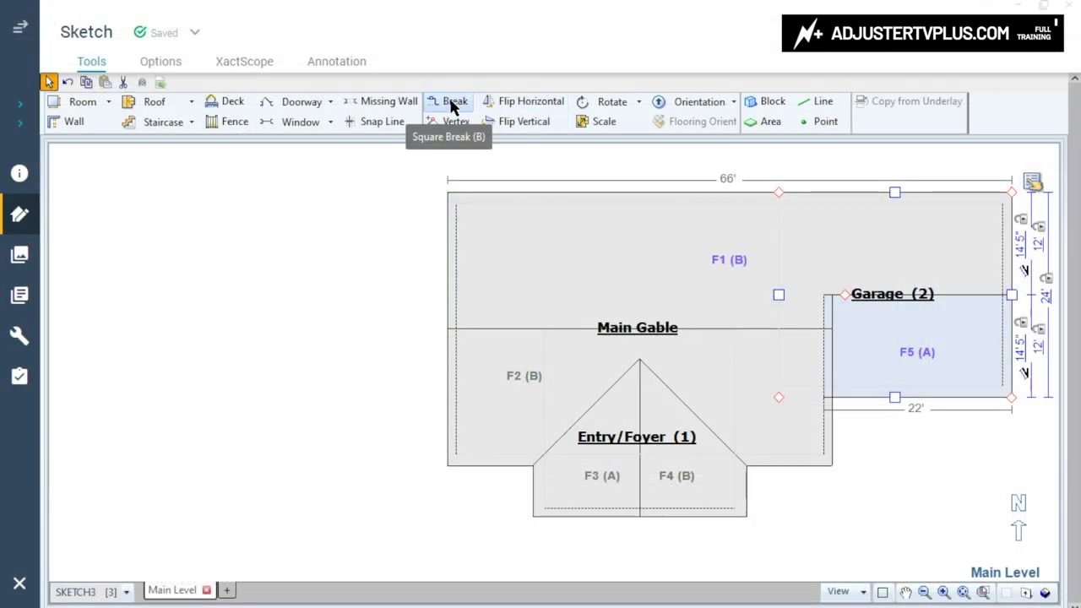
# Square-break the Main Gable's west edge about 12' 9" below its north corner and pull the north part out 20' west.
pyautogui.click(453, 102)
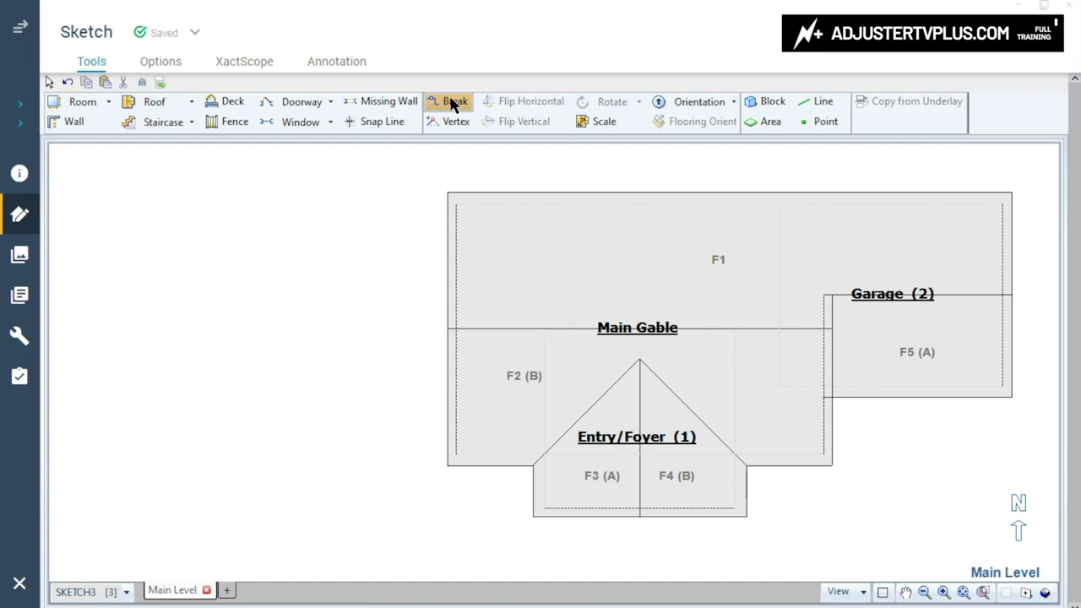
pyautogui.click(453, 103)
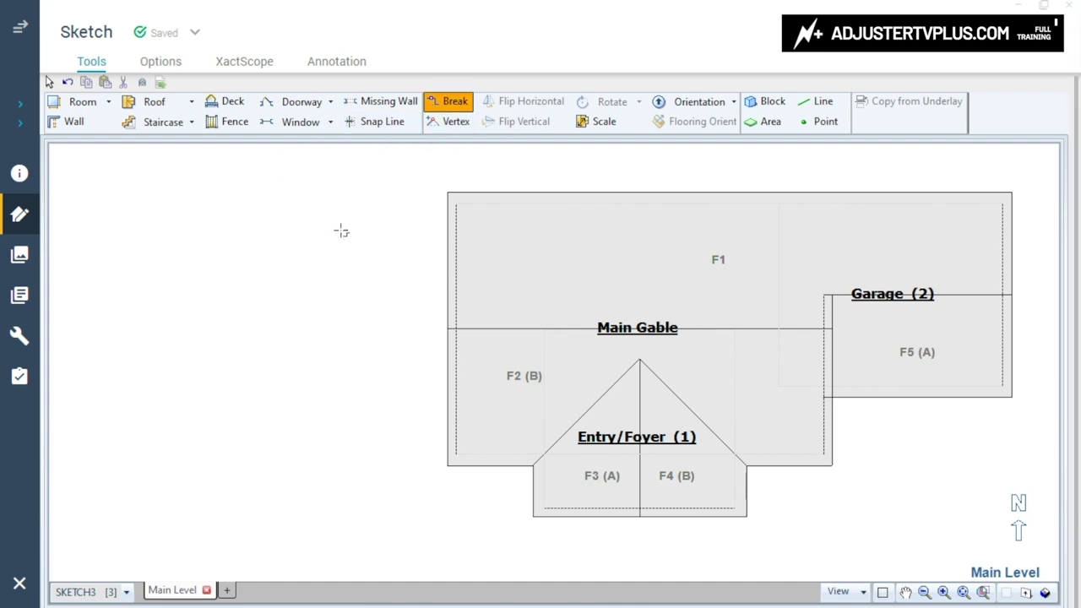
pyautogui.click(449, 301)
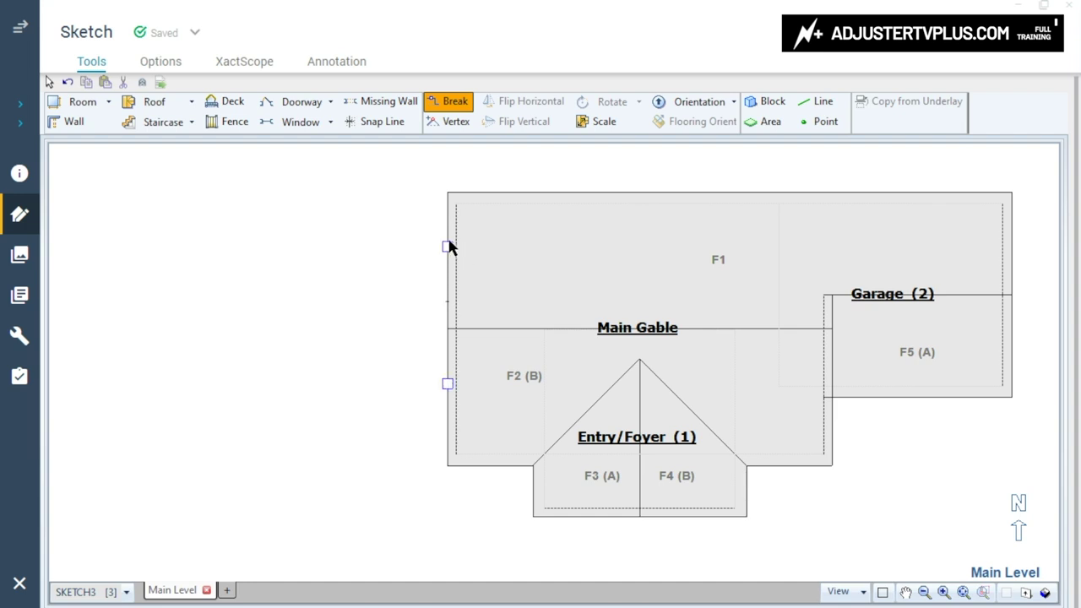
pyautogui.moveTo(446, 246); pyautogui.dragTo(286, 246)
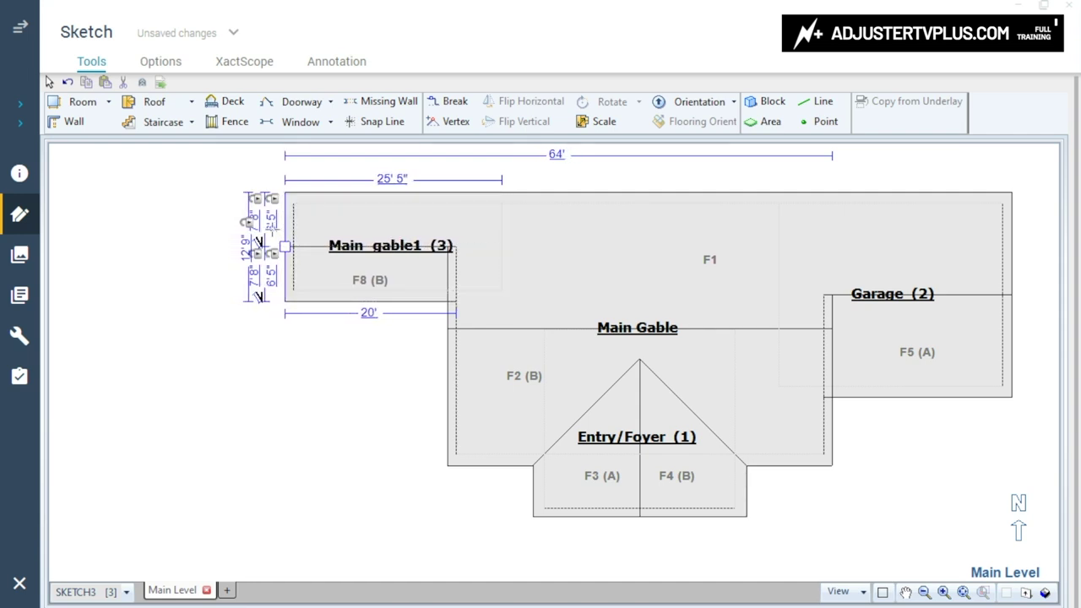
# Extend the south edge of the attached west roof so that it is 22' deep.
pyautogui.click(380, 250)
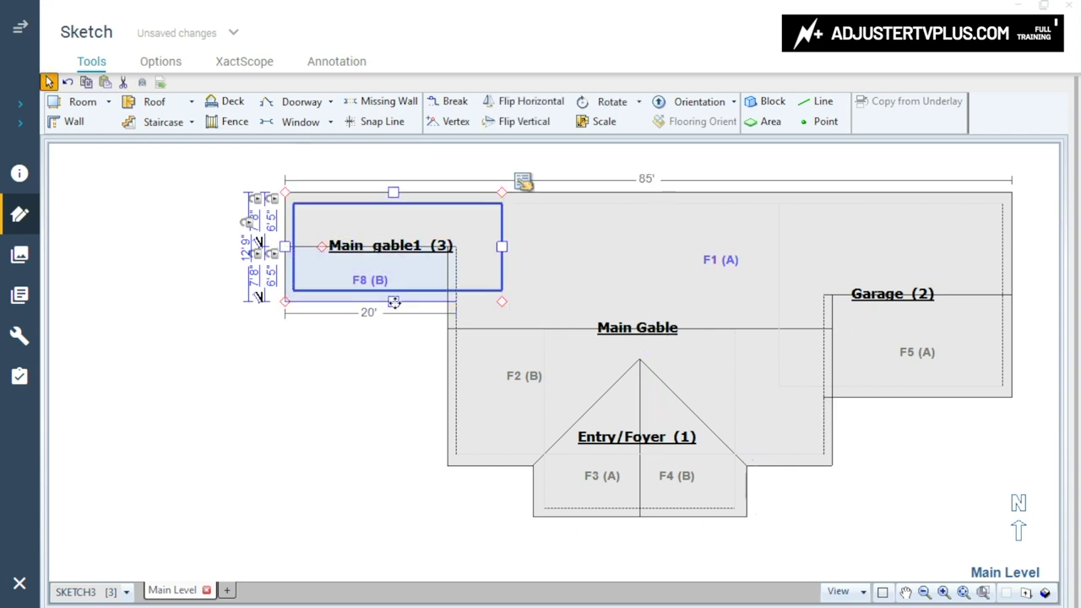
pyautogui.moveTo(393, 300); pyautogui.dragTo(393, 379)
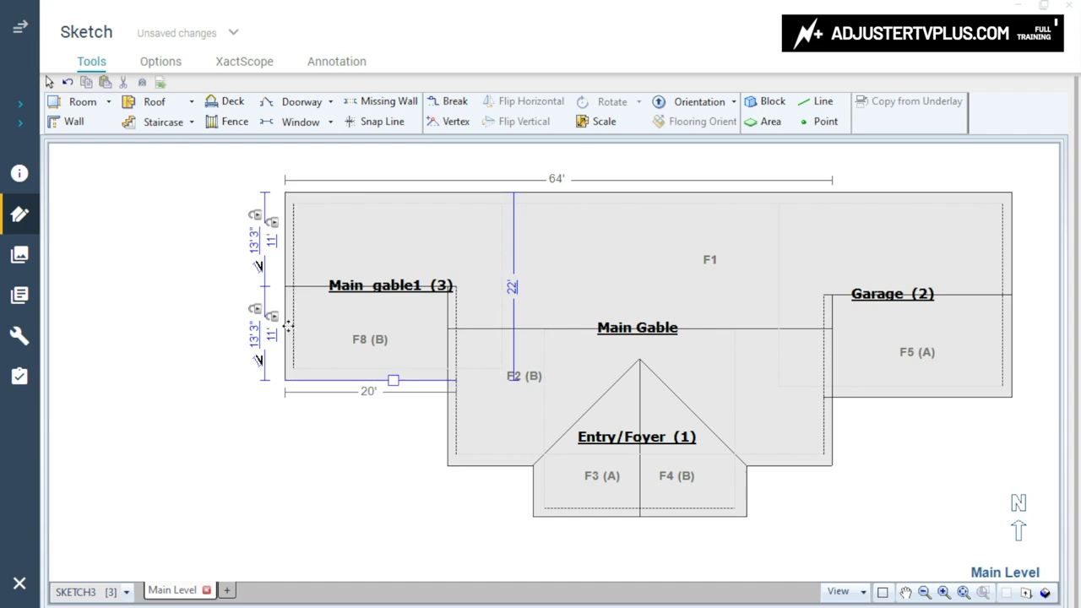
pyautogui.click(363, 268)
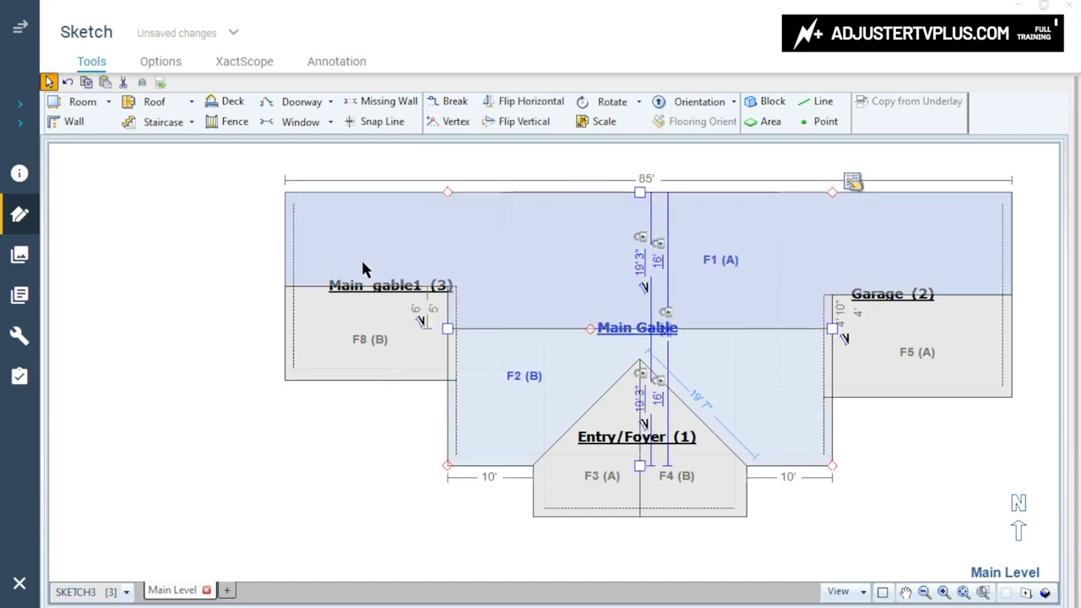
pyautogui.click(443, 292)
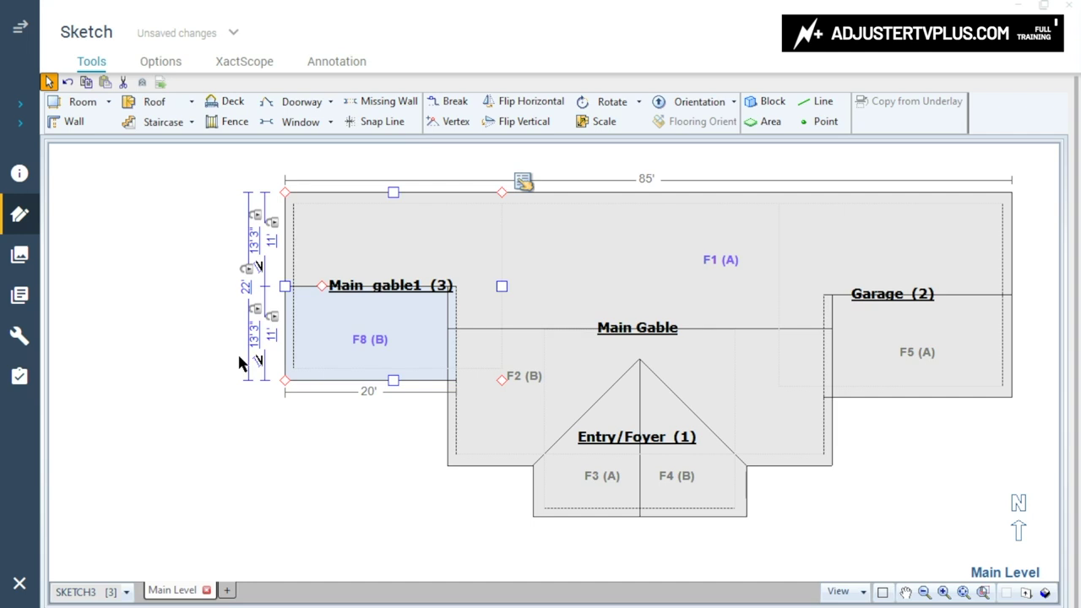
pyautogui.click(123, 225)
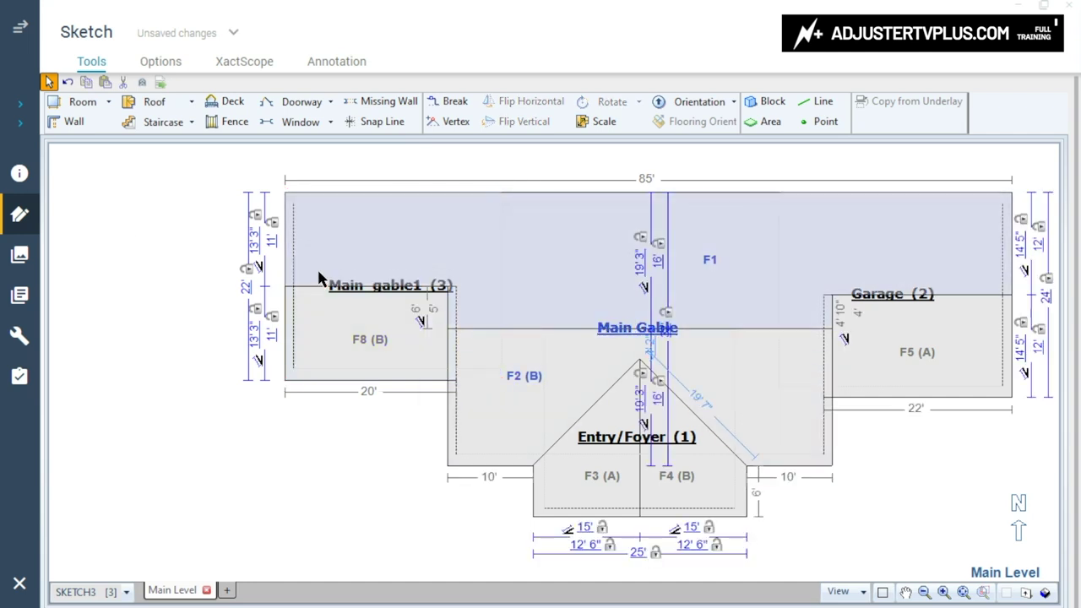
# Rename the attached west roof as East Roof, then delete it.
pyautogui.click(364, 292)
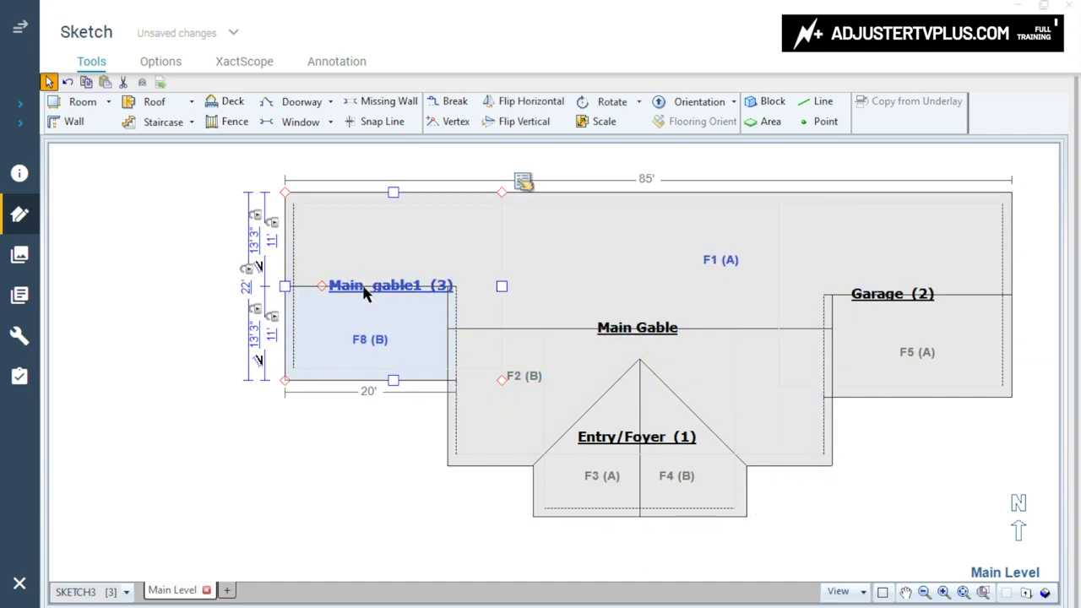
pyautogui.doubleClick(390, 287)
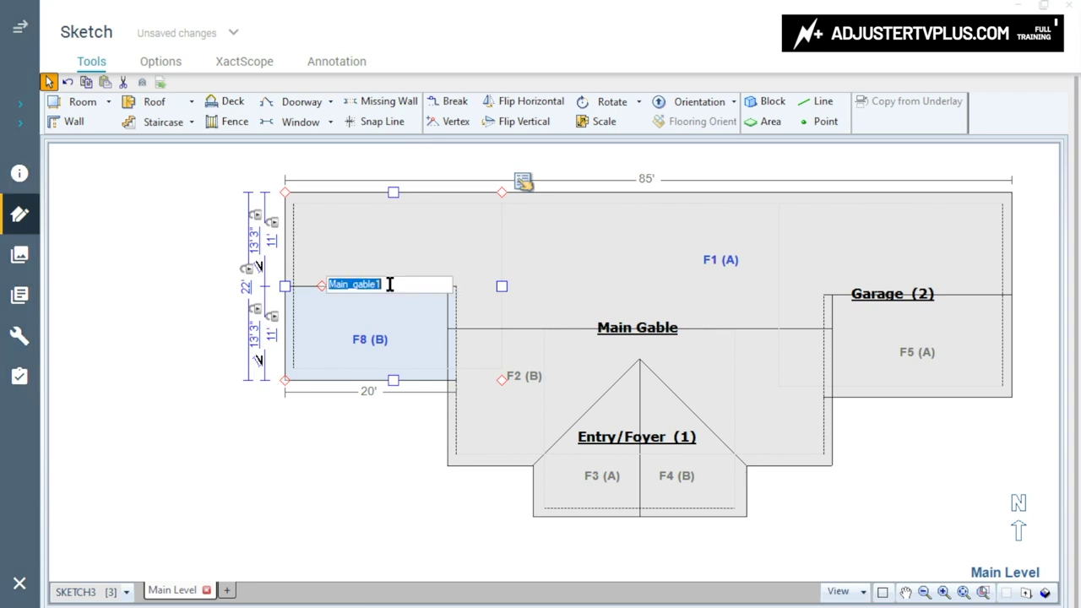
pyautogui.write('East Roof')
pyautogui.click(115, 275)
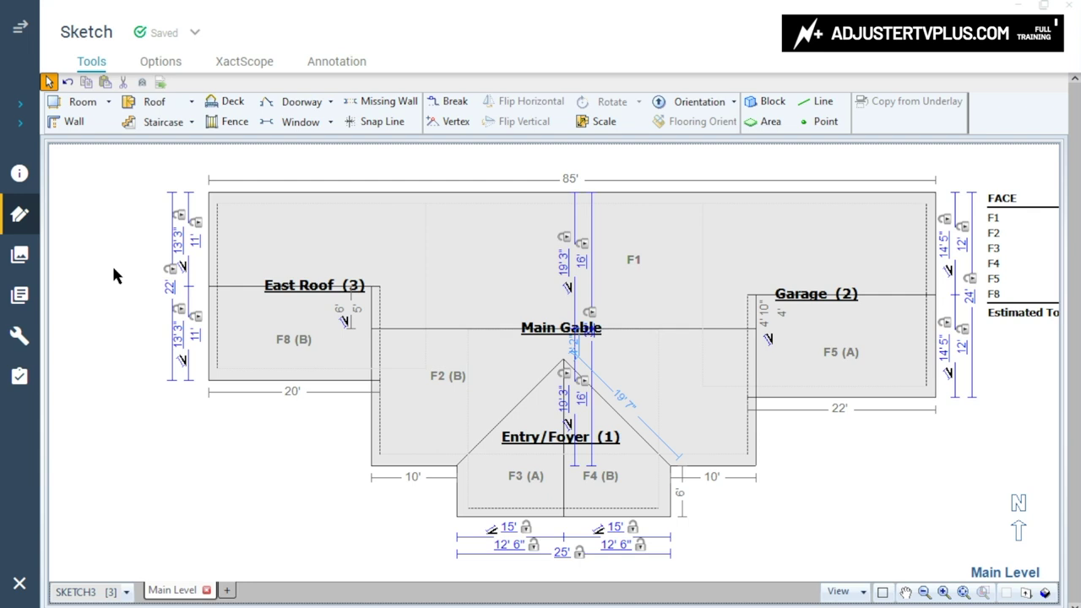
pyautogui.click(289, 284)
pyautogui.press('Delete')
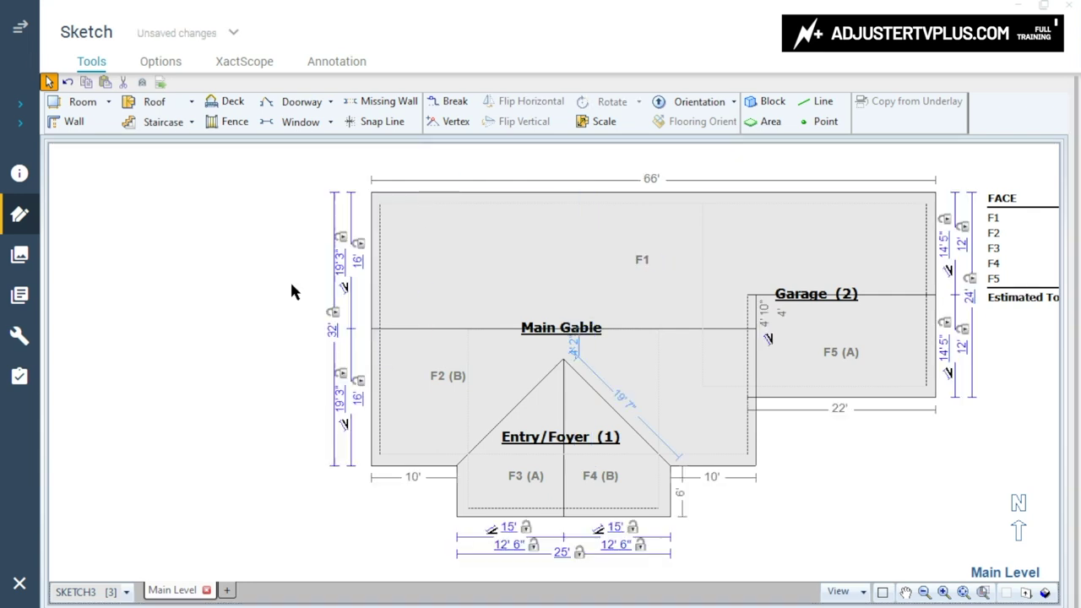
# Square-break the Main Gable's west edge and pull the north part out into an attached roof 20' long and 22' deep.
pyautogui.click(448, 103)
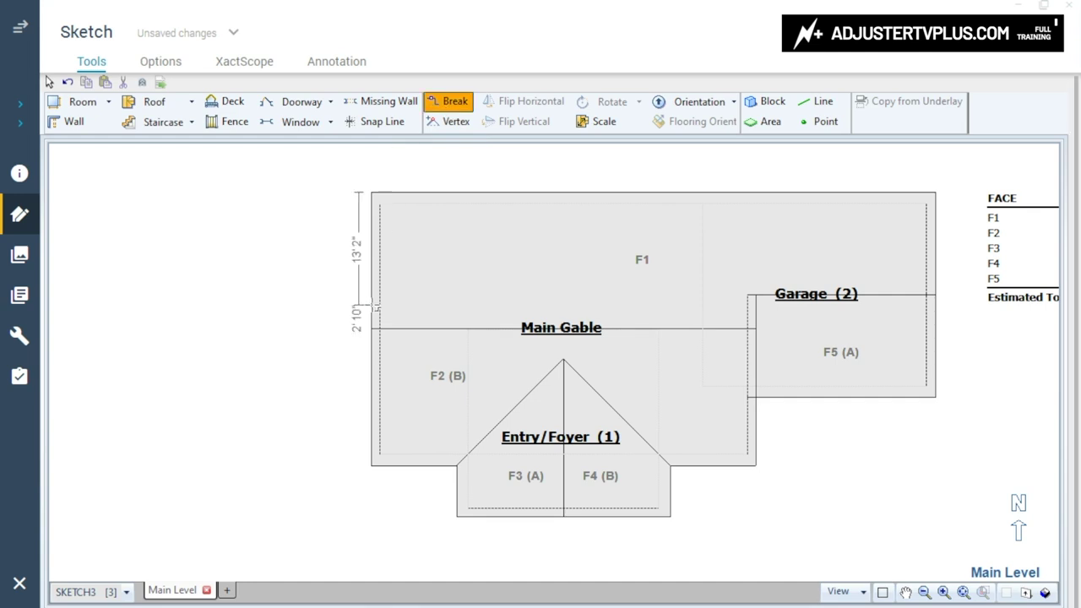
pyautogui.click(374, 305)
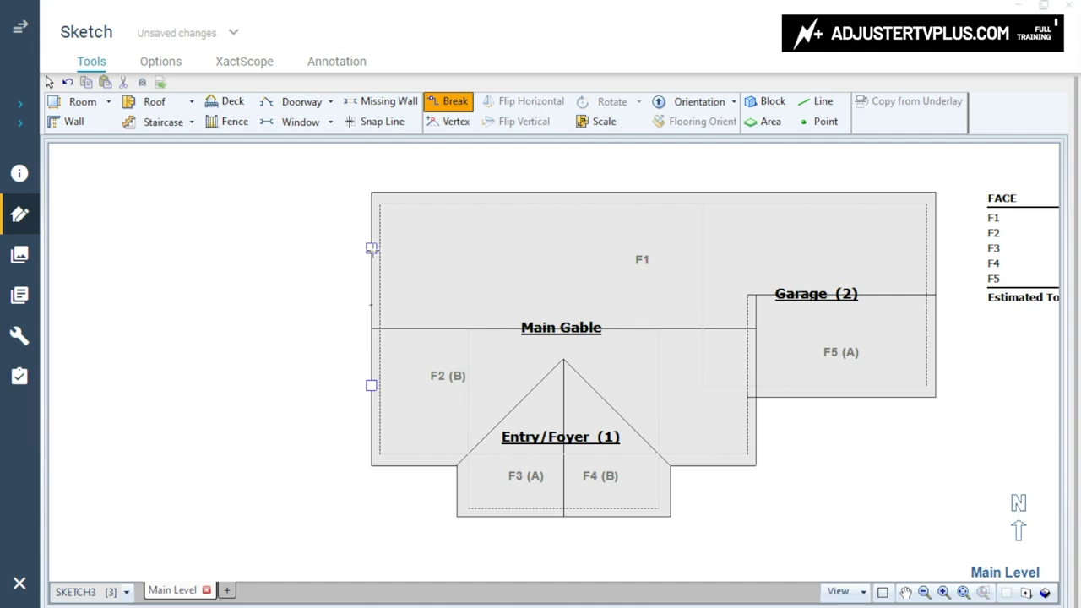
pyautogui.moveTo(369, 253); pyautogui.dragTo(223, 243)
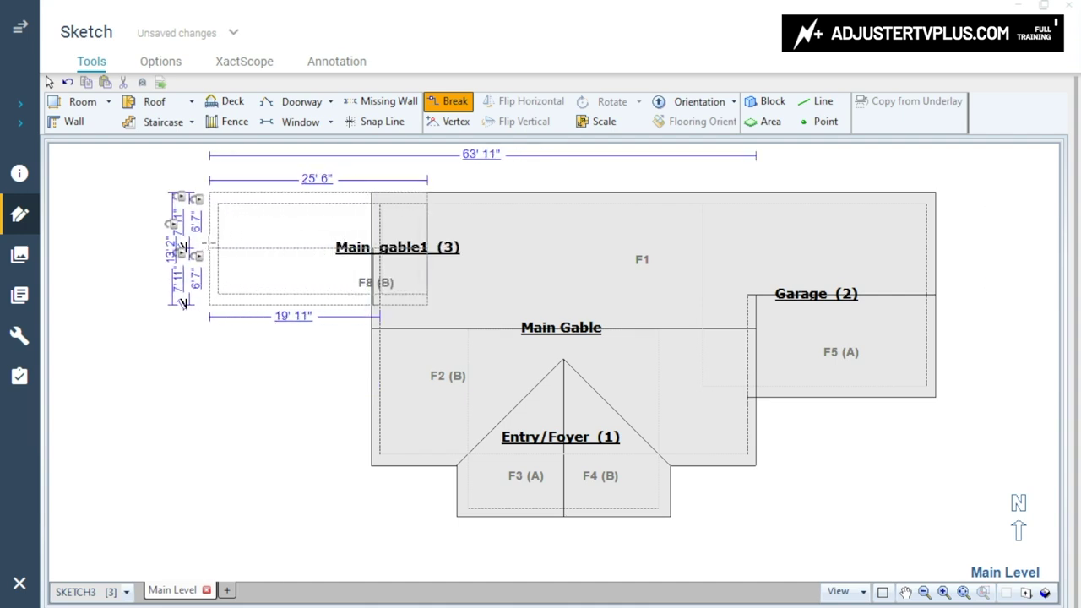
pyautogui.moveTo(209, 245)
pyautogui.mouseDown()
pyautogui.moveTo(197, 245)
pyautogui.moveTo(209, 245)
pyautogui.mouseUp()
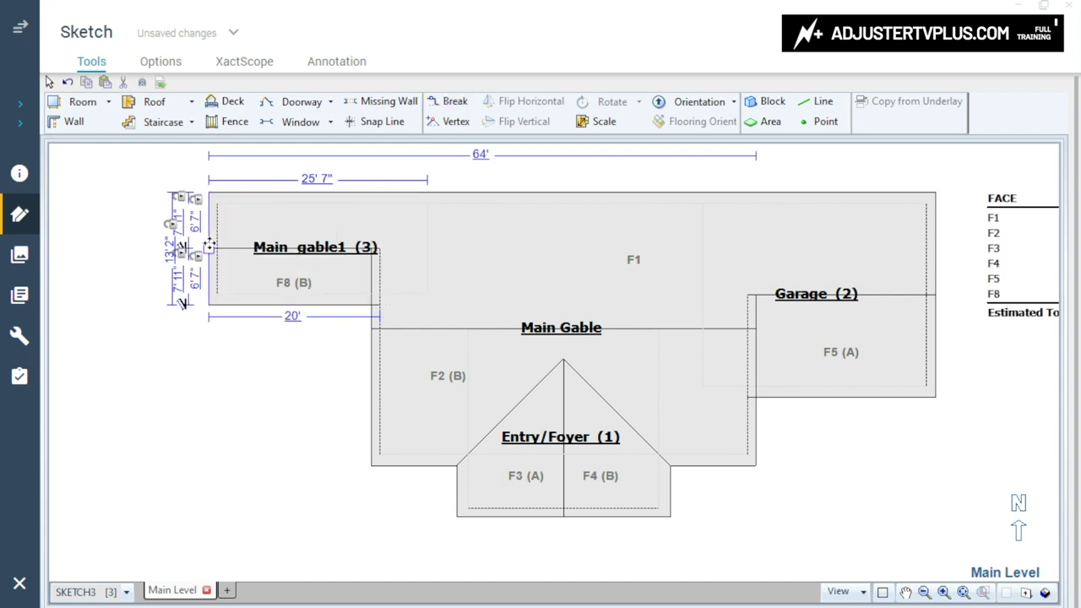
pyautogui.click(298, 250)
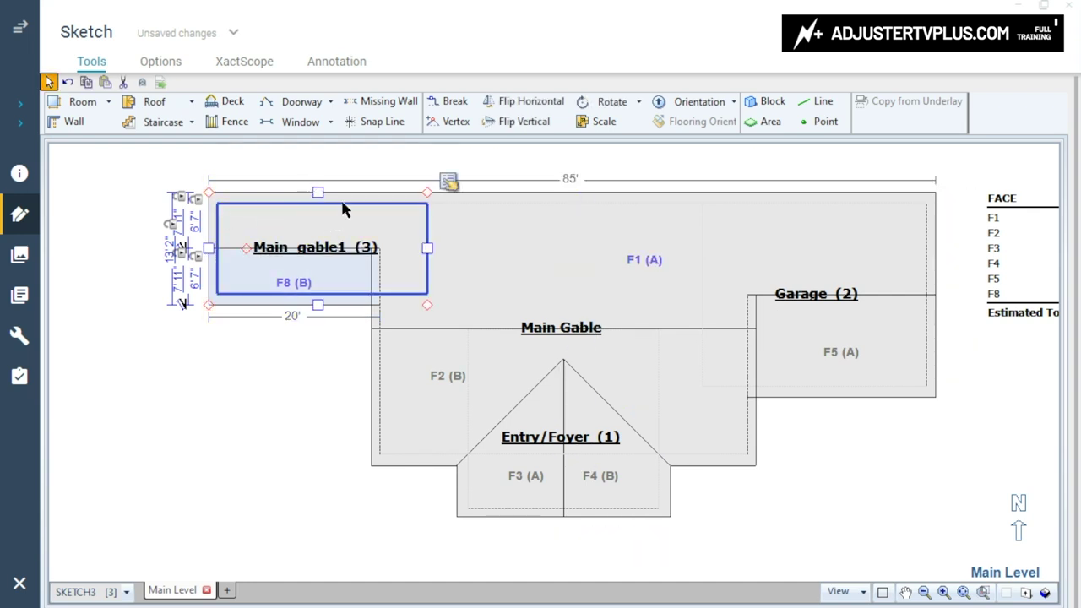
pyautogui.moveTo(317, 305); pyautogui.dragTo(314, 382)
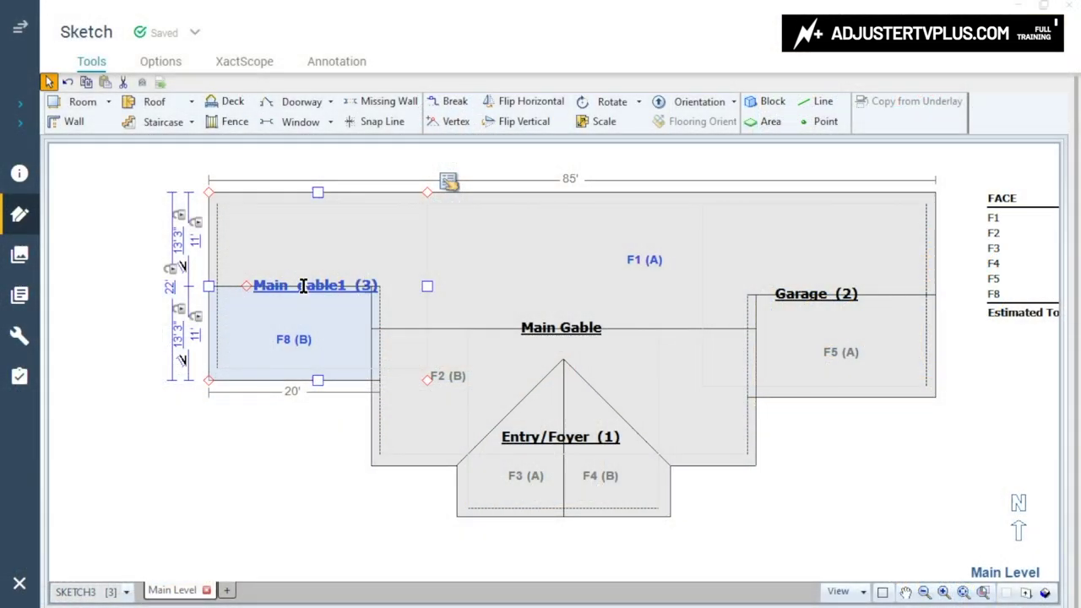
# Name the attached roof on the west side East Roof.
pyautogui.doubleClick(303, 285)
pyautogui.write('R')
pyautogui.press('BackSpace')
pyautogui.write('East Roof')
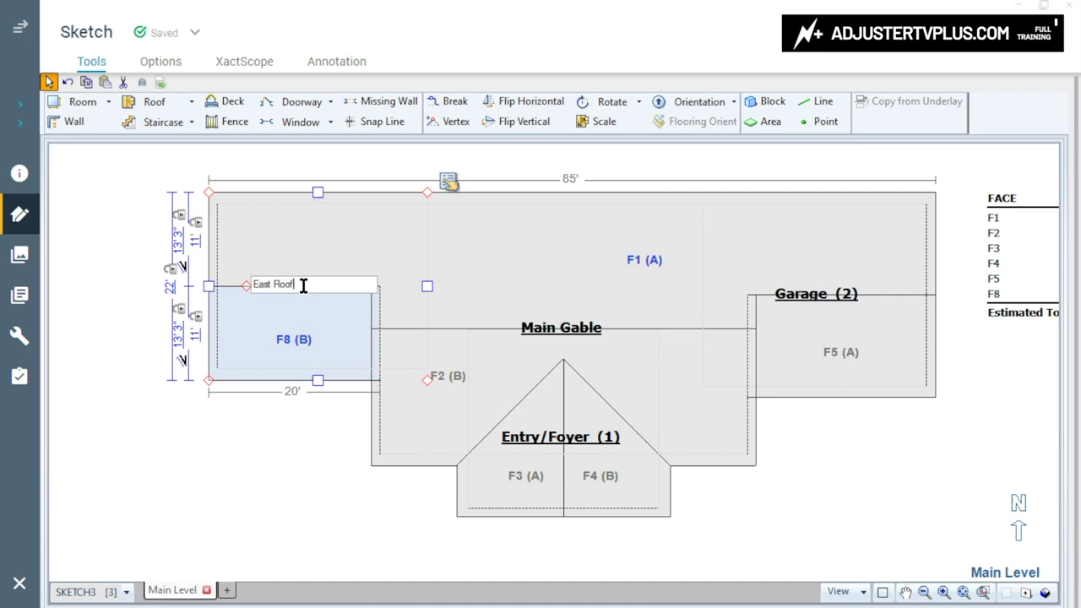
pyautogui.press('Return')
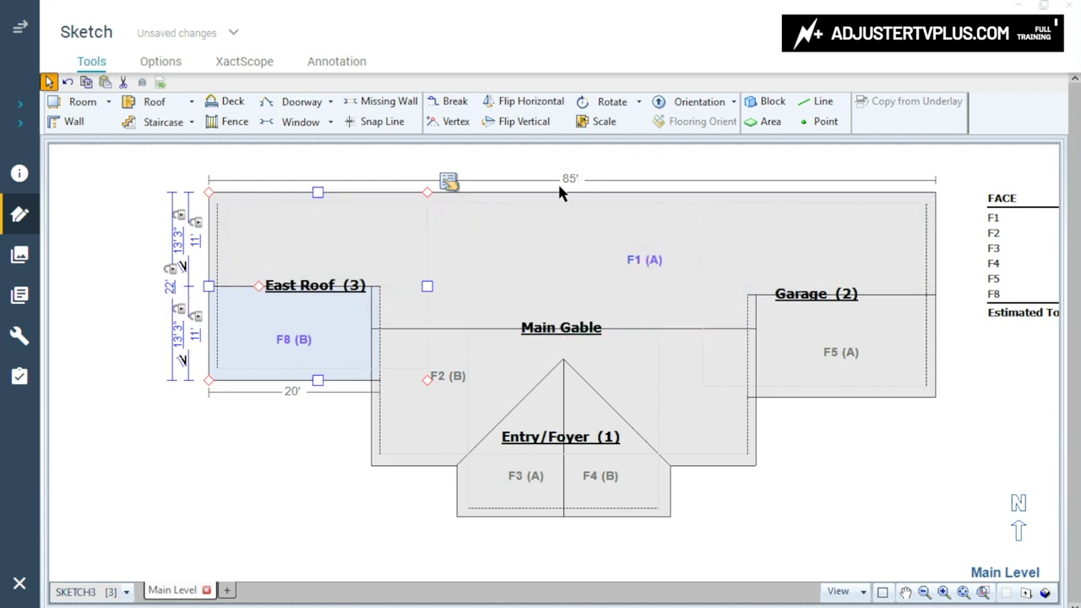
pyautogui.click(615, 415)
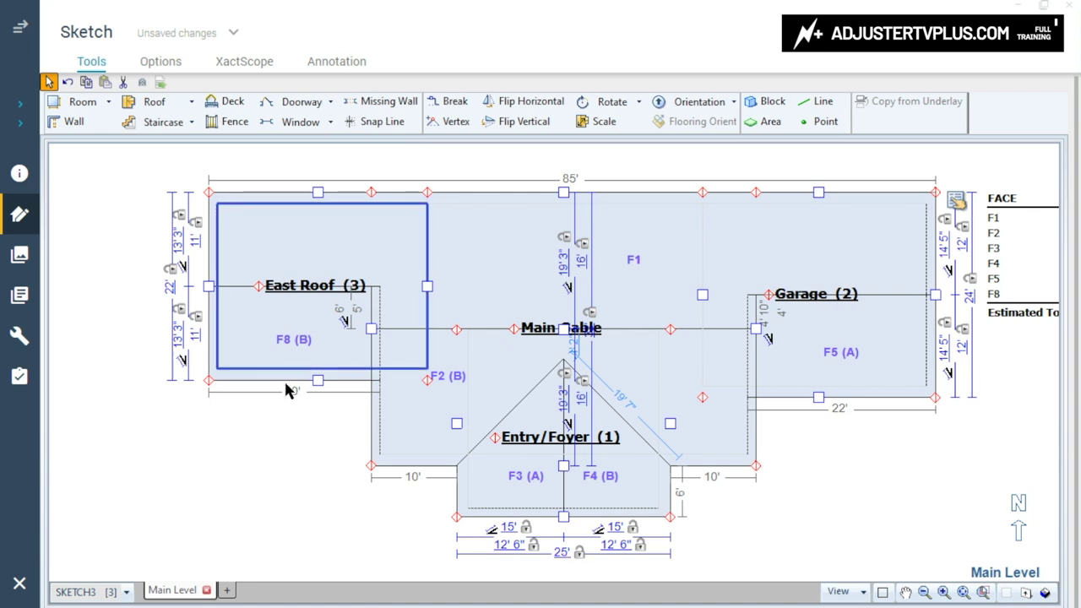
pyautogui.click(815, 465)
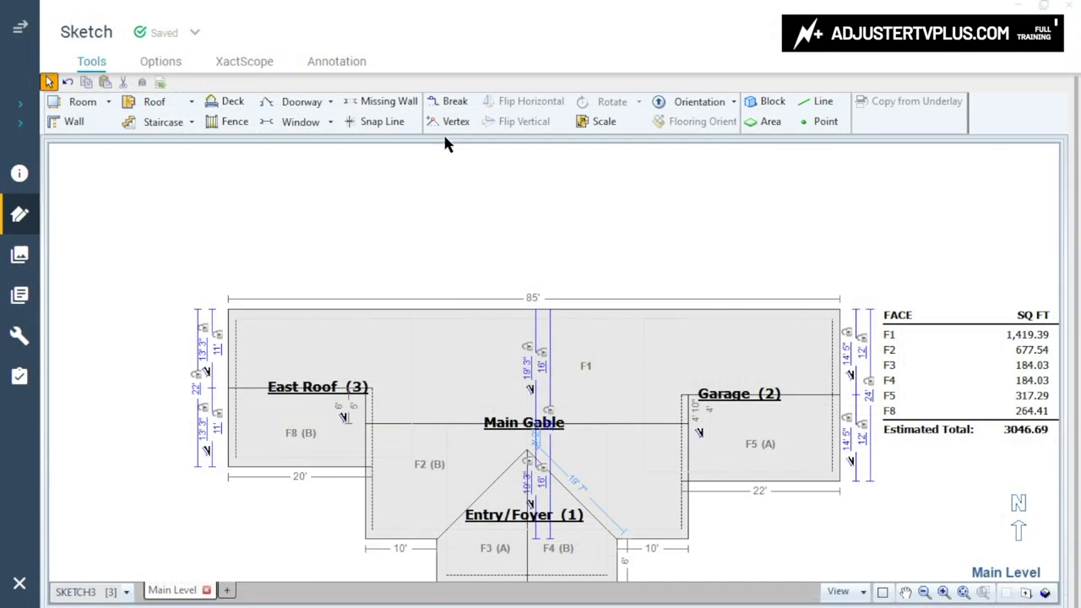
# Build an 18' wide gable projecting 4' north from the East Roof's north edge, then delete it.
pyautogui.click(454, 102)
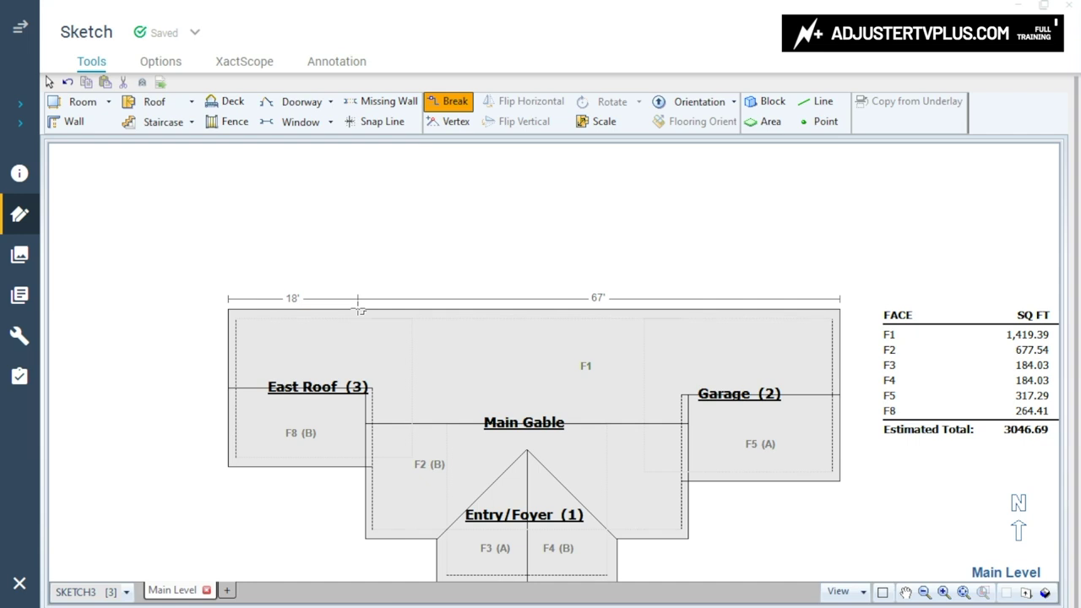
pyautogui.click(358, 310)
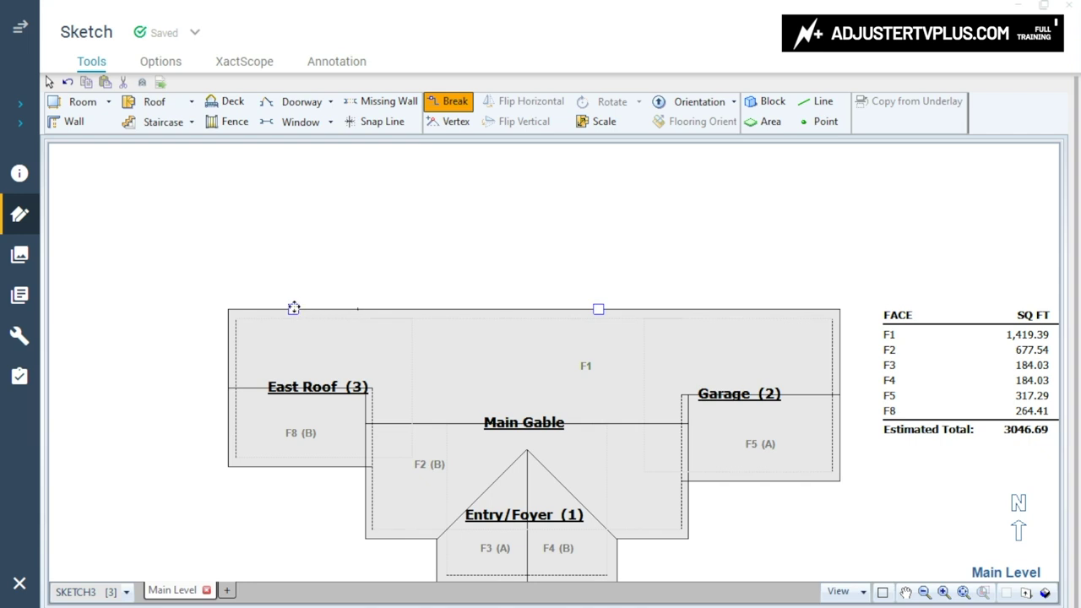
pyautogui.moveTo(293, 309); pyautogui.dragTo(293, 281)
pyautogui.click(357, 224)
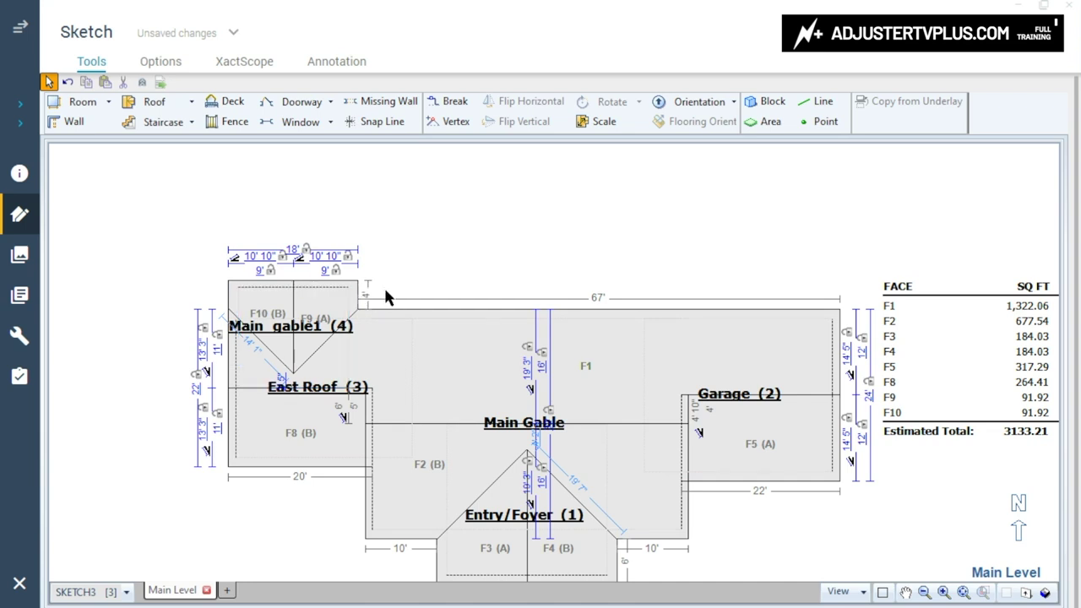
pyautogui.click(297, 329)
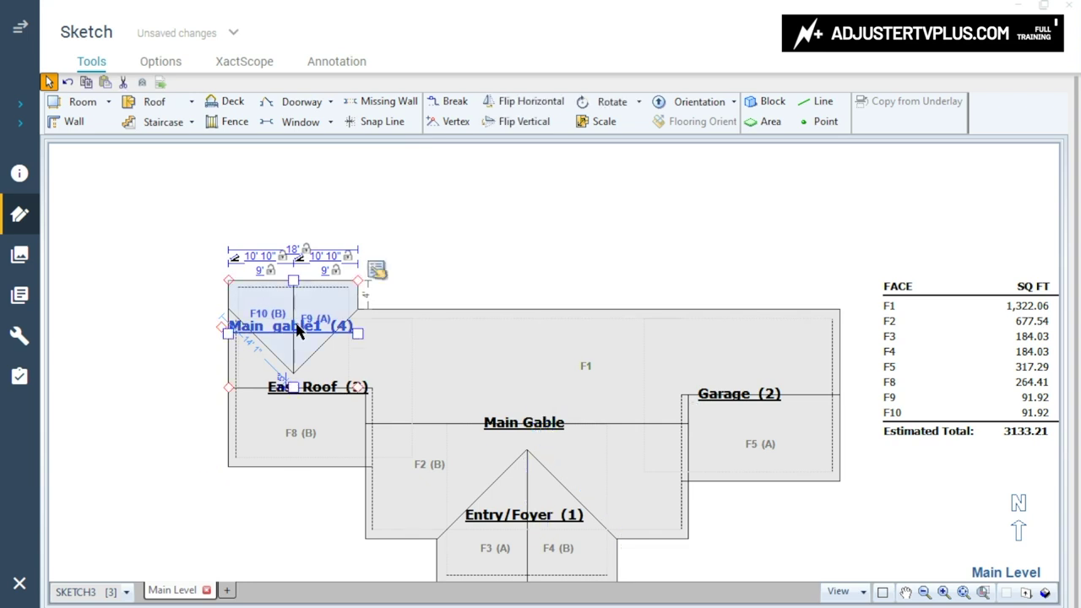
pyautogui.press('Delete')
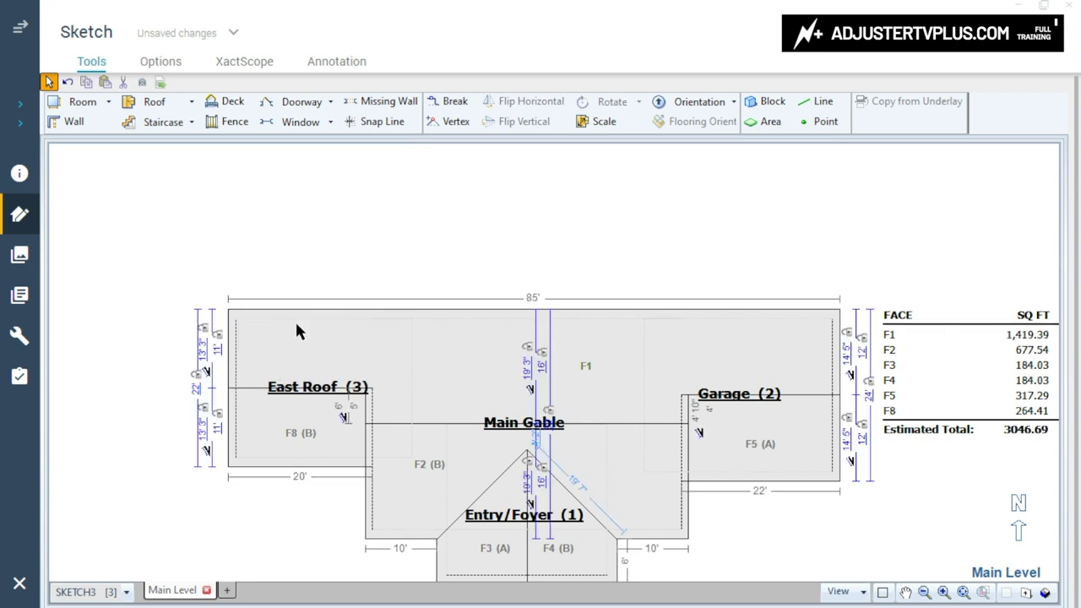
# Square-break the roof's north edge 18' from the northwest corner and pull that section out 4' north as an attached gable.
pyautogui.click(454, 100)
pyautogui.scroll(2, 290, 251)
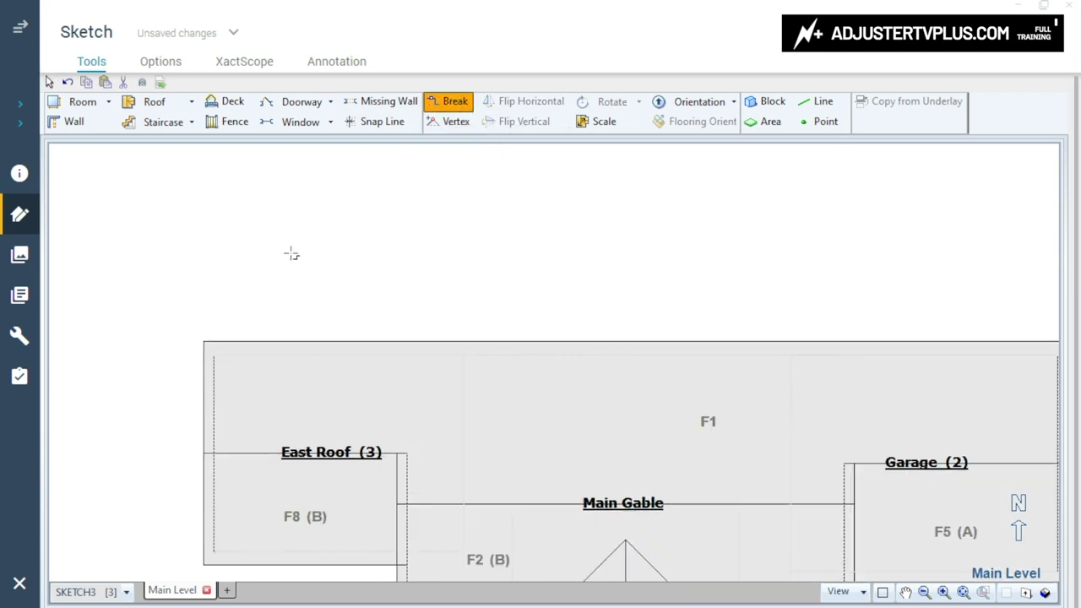
pyautogui.click(386, 341)
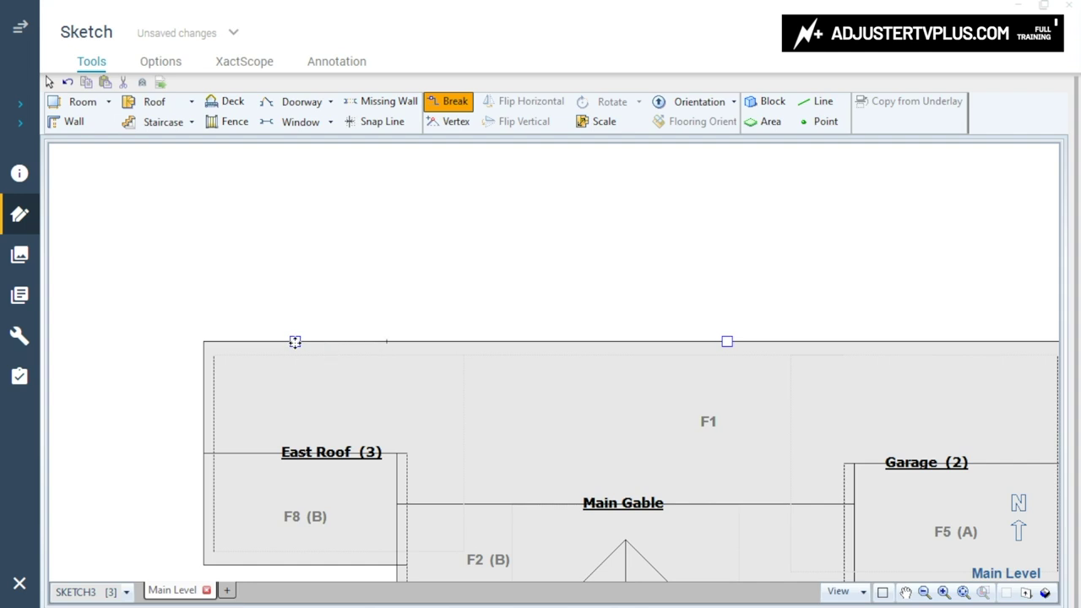
pyautogui.moveTo(294, 341); pyautogui.dragTo(296, 312)
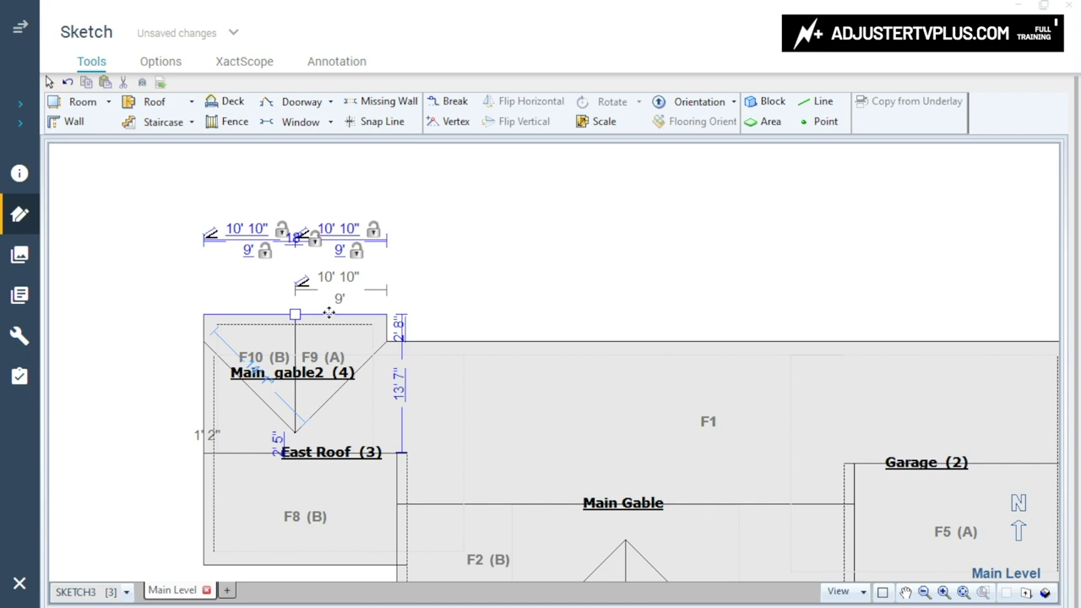
pyautogui.press('Up')
pyautogui.moveTo(329, 314); pyautogui.dragTo(329, 313)
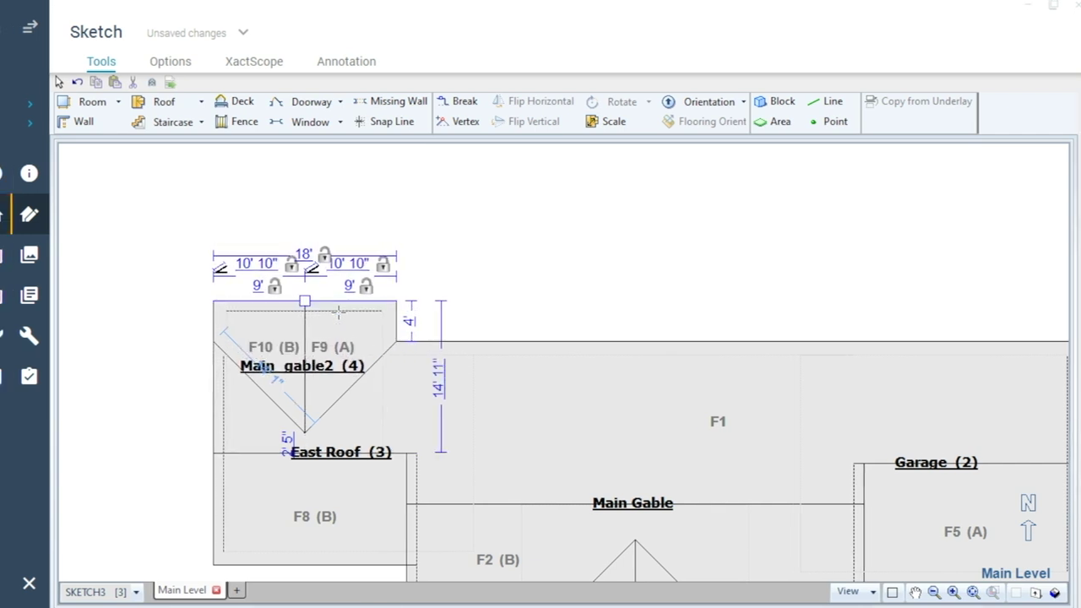